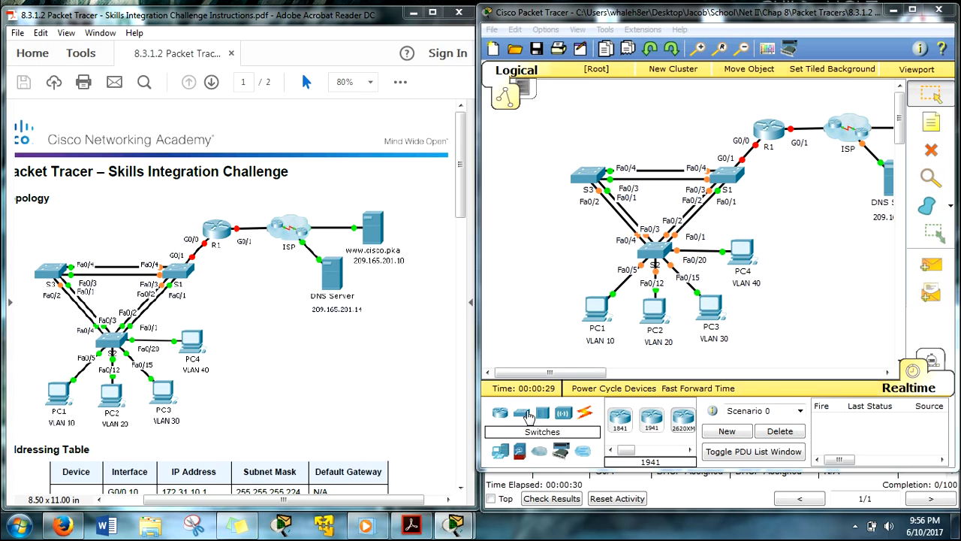
Bring up the lab's requirements list and open the command line of switch S2
{"action": "left_click_drag", "start_coordinate": [741, 93], "coordinate": [758, 124]}
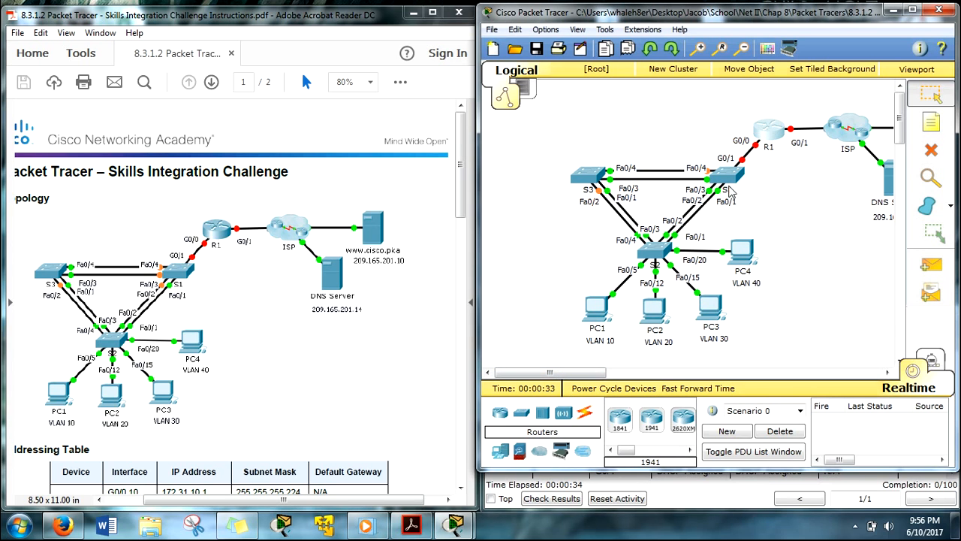
{"action": "left_click_drag", "start_coordinate": [460, 181], "coordinate": [458, 413]}
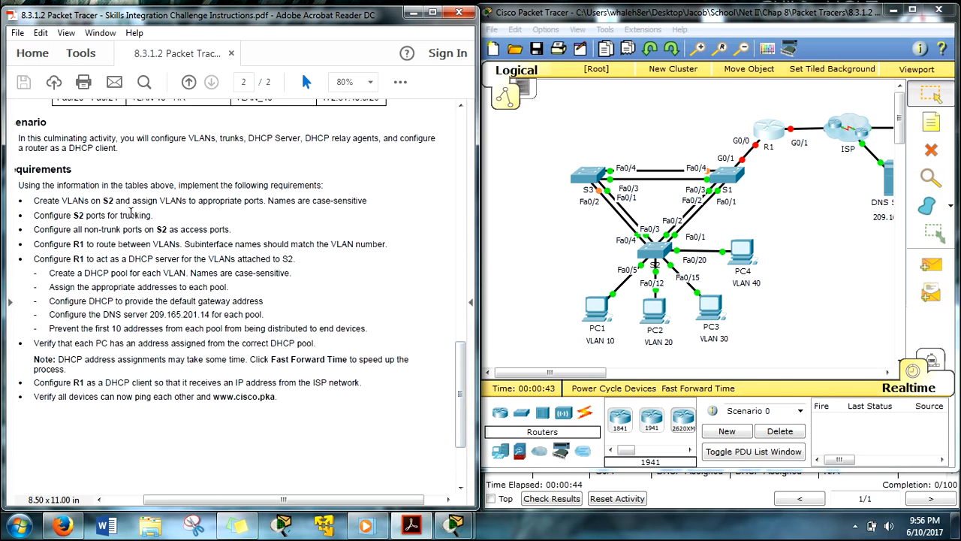
{"action": "left_click", "coordinate": [661, 256]}
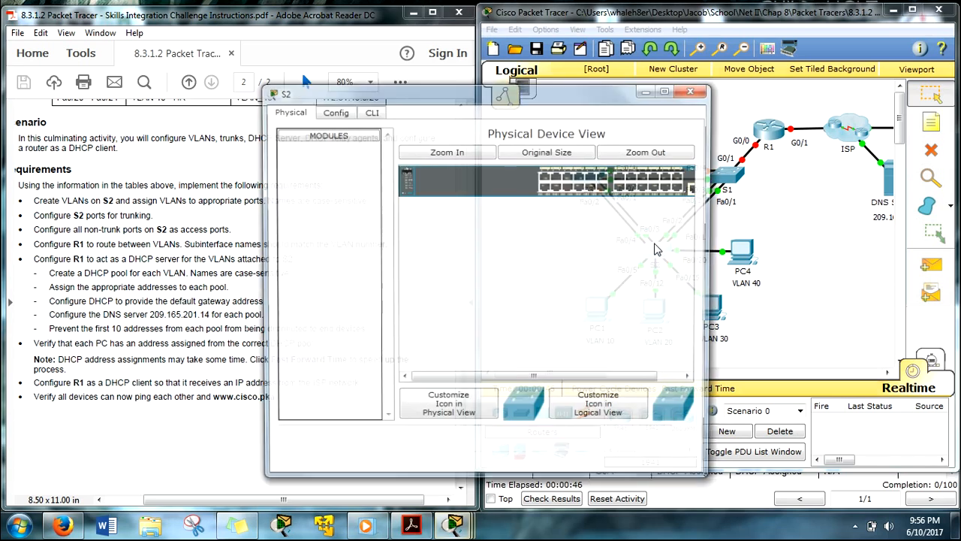
{"action": "left_click_drag", "start_coordinate": [526, 92], "coordinate": [718, 48]}
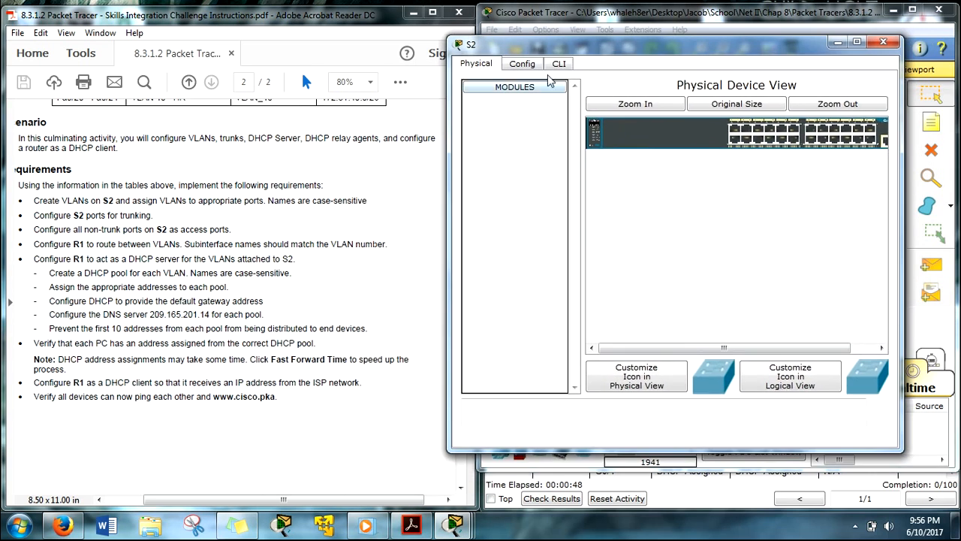
{"action": "left_click", "coordinate": [557, 67]}
{"action": "left_click_drag", "start_coordinate": [582, 39], "coordinate": [608, 33]}
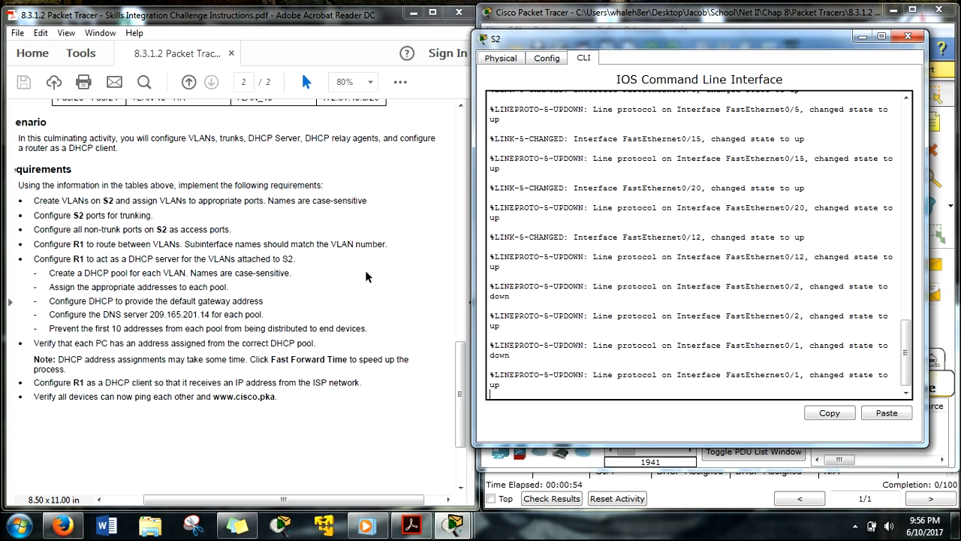
Enter privileged mode on S2 and start global configuration from the terminal
{"action": "key", "text": "Return"}
{"action": "key", "text": "Return"}
{"action": "key", "text": "Return"}
{"action": "key", "text": "Return"}
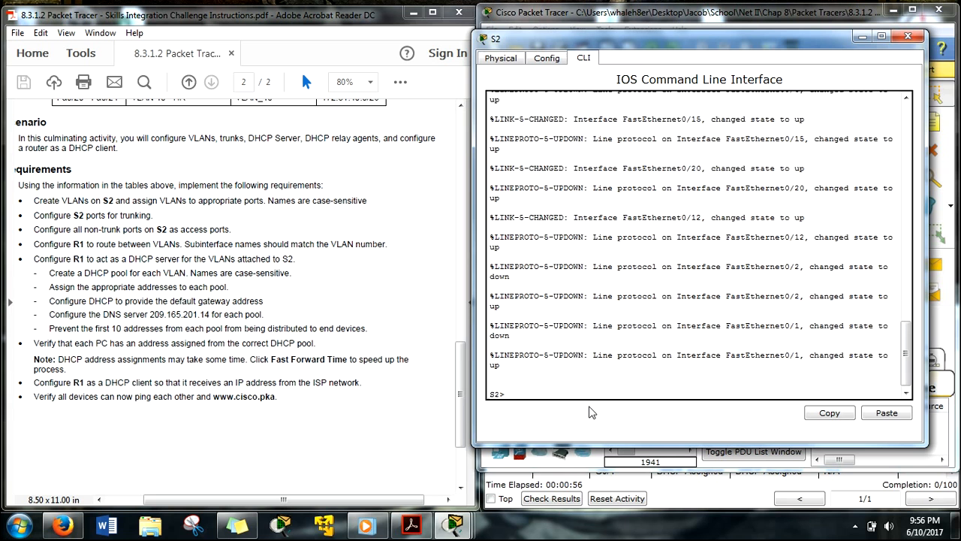
{"action": "type", "text": "en"}
{"action": "key", "text": "Return"}
{"action": "type", "text": "conf t"}
{"action": "key", "text": "Return"}
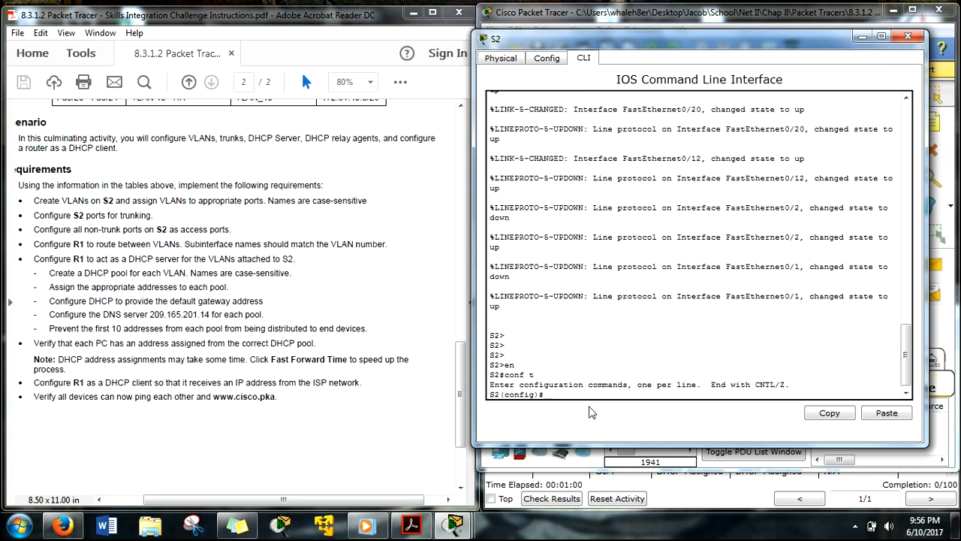
Create VLAN 10 on S2 and name it Sales, following the VLAN port assignments table
{"action": "type", "text": "vlan 10"}
{"action": "key", "text": "Return"}
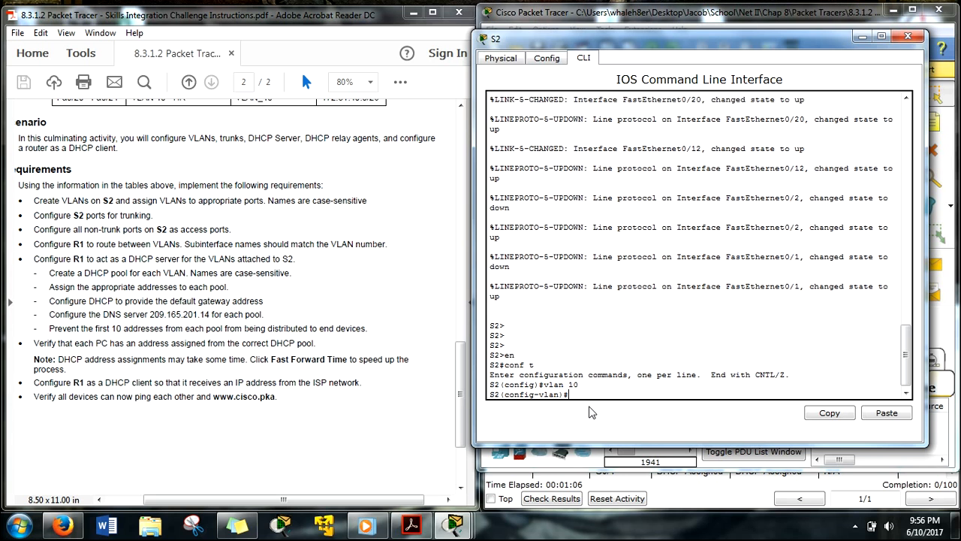
{"action": "left_click", "coordinate": [283, 317]}
{"action": "scroll", "coordinate": [283, 317], "scroll_direction": "up", "scroll_amount": 8}
{"action": "scroll", "coordinate": [283, 316], "scroll_direction": "down", "scroll_amount": 3}
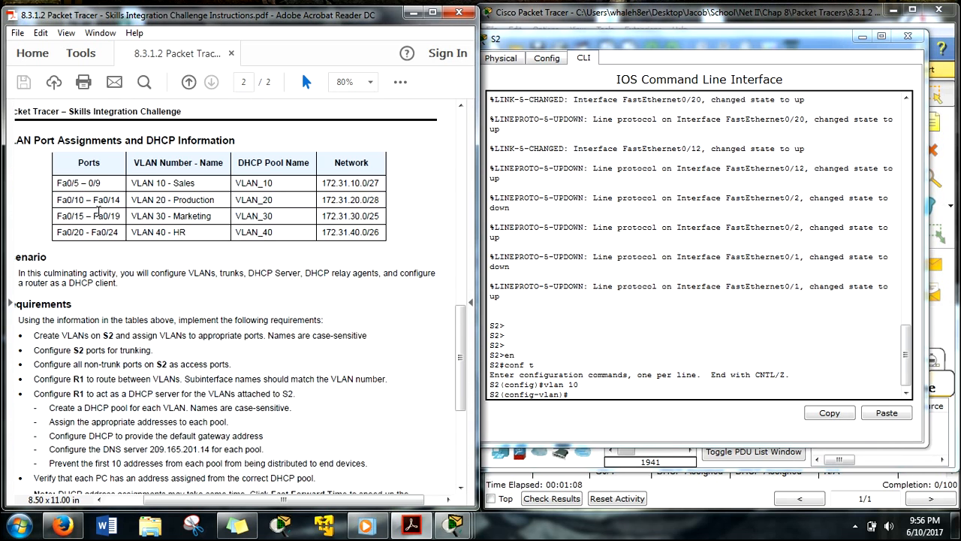
{"action": "left_click", "coordinate": [576, 406]}
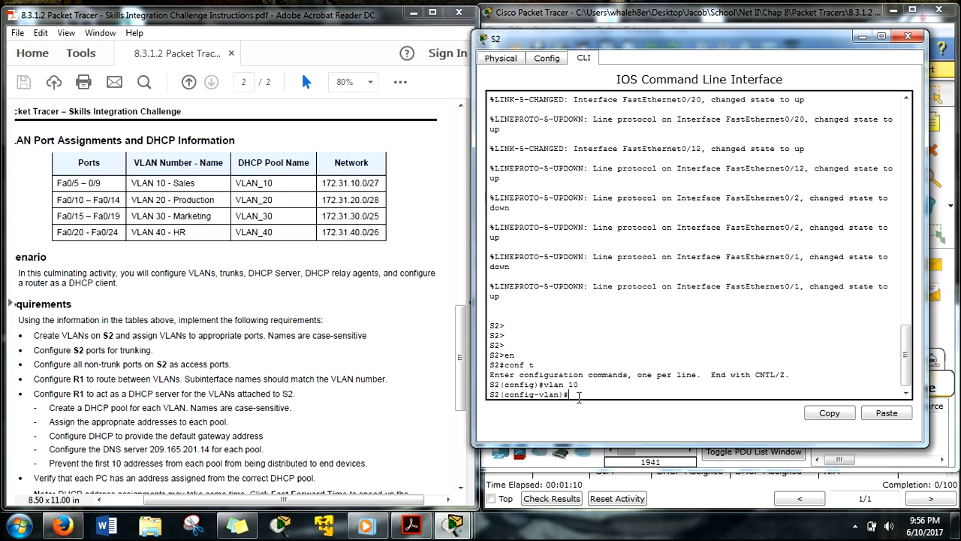
{"action": "type", "text": "name Sales"}
{"action": "key", "text": "Return"}
Create VLAN 20 on S2 and name it Production with a capital P
{"action": "type", "text": "vlan 20"}
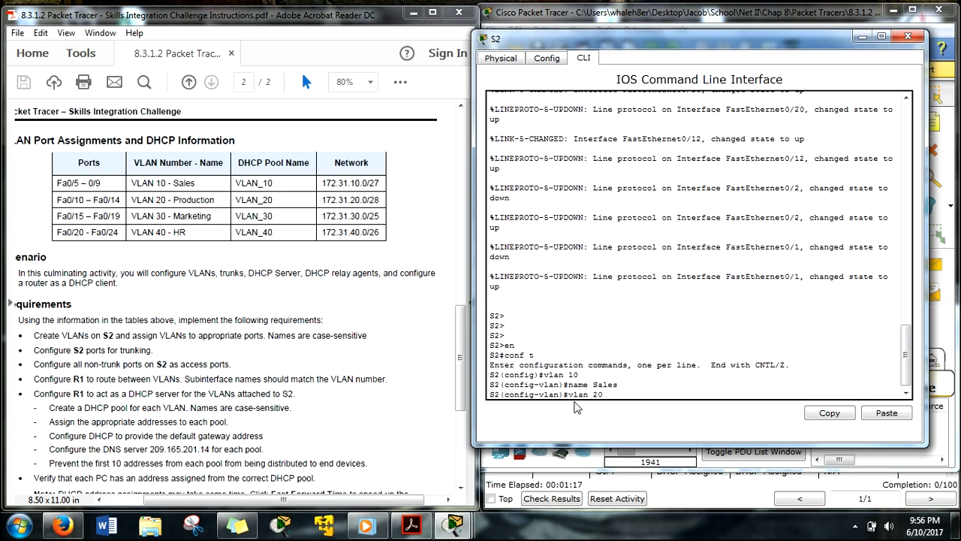
{"action": "key", "text": "Return"}
{"action": "type", "text": "name production"}
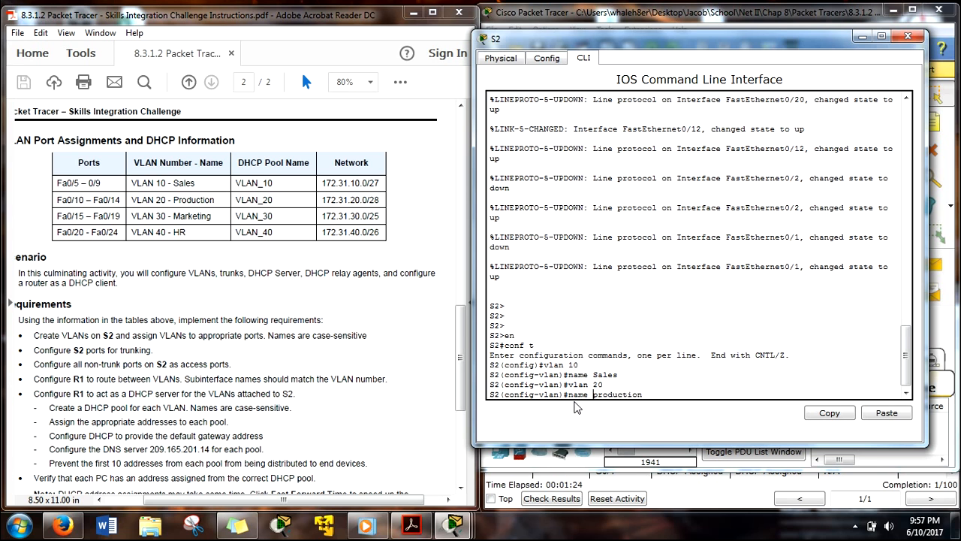
{"action": "key", "text": "BackSpace"}
{"action": "key", "text": "BackSpace"}
{"action": "key", "text": "BackSpace"}
{"action": "key", "text": "BackSpace"}
{"action": "key", "text": "BackSpace"}
{"action": "key", "text": "BackSpace"}
{"action": "key", "text": "BackSpace"}
{"action": "key", "text": "BackSpace"}
{"action": "key", "text": "BackSpace"}
{"action": "key", "text": "BackSpace"}
{"action": "type", "text": "Production"}
{"action": "key", "text": "Return"}
Create VLAN 30 on S2 and name it Marketing
{"action": "type", "text": "vlan 30"}
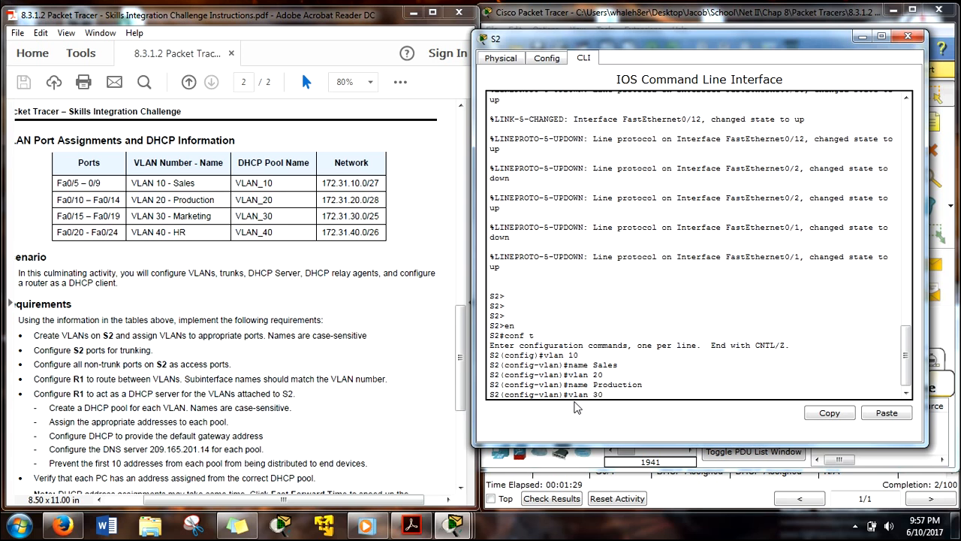
{"action": "key", "text": "Return"}
{"action": "type", "text": "name"}
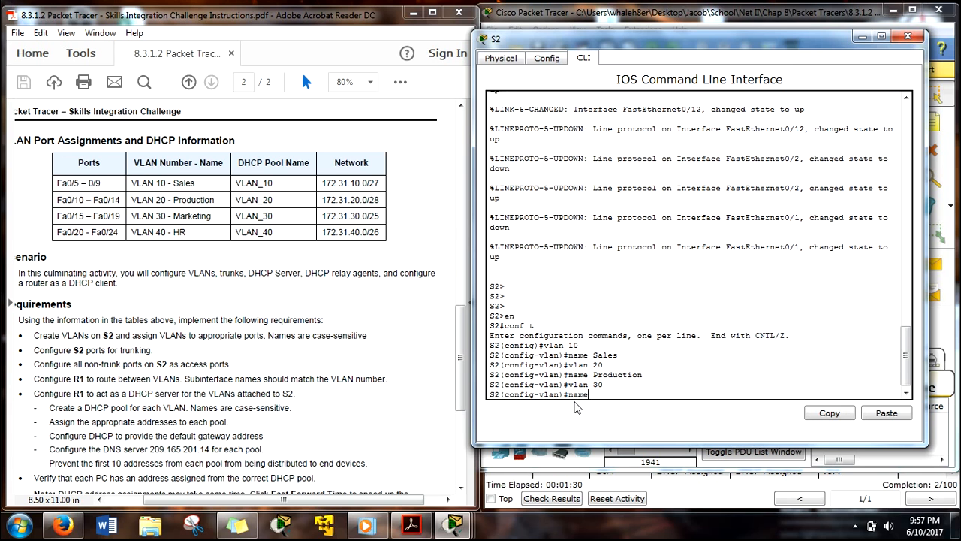
{"action": "type", "text": " Marketing"}
{"action": "key", "text": "Return"}
Create VLAN 40 on S2 and name it HR
{"action": "type", "text": "vlan)#vlan 40"}
{"action": "key", "text": "Return"}
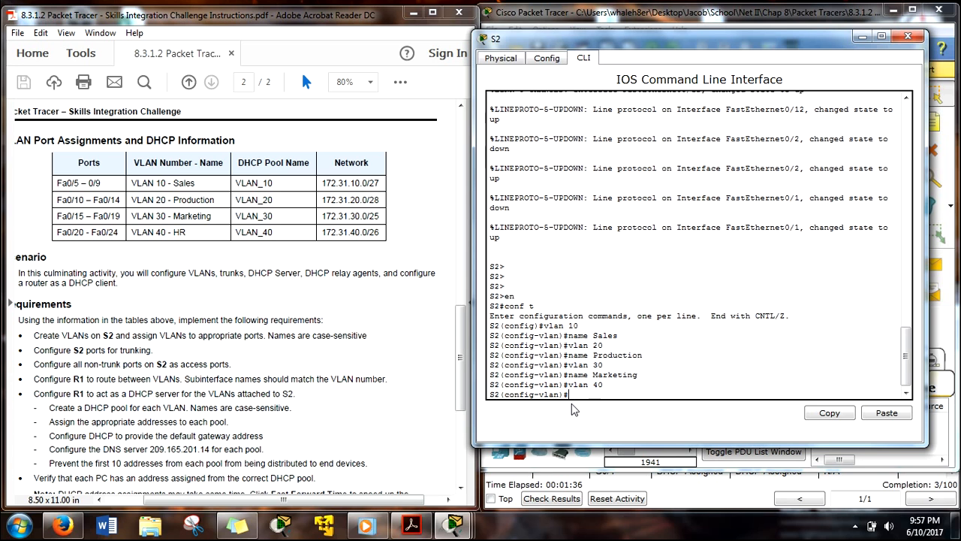
{"action": "type", "text": "name HR"}
{"action": "key", "text": "Return"}
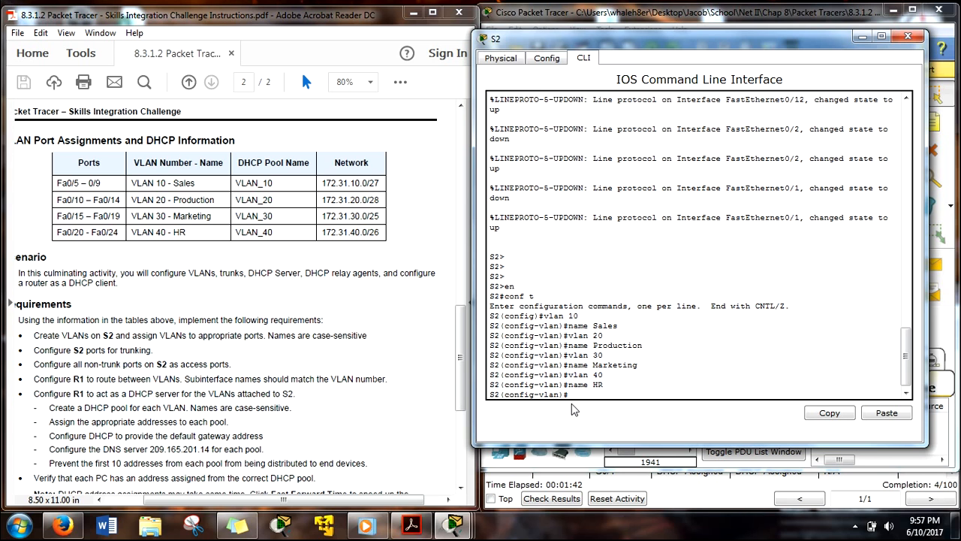
Assign S2 interface range f0/5-9 to access VLAN 10
{"action": "type", "text": "int range f0/5"}
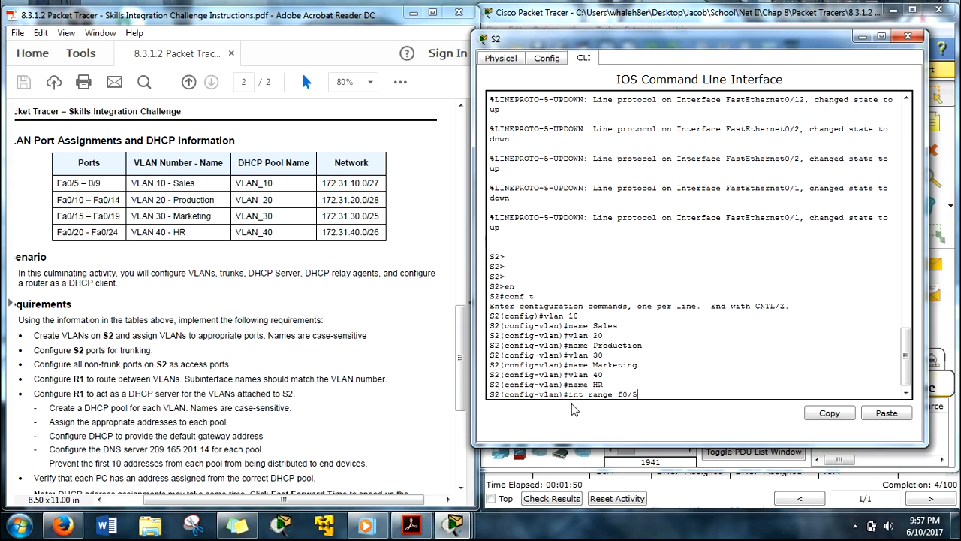
{"action": "type", "text": "-9"}
{"action": "key", "text": "Return"}
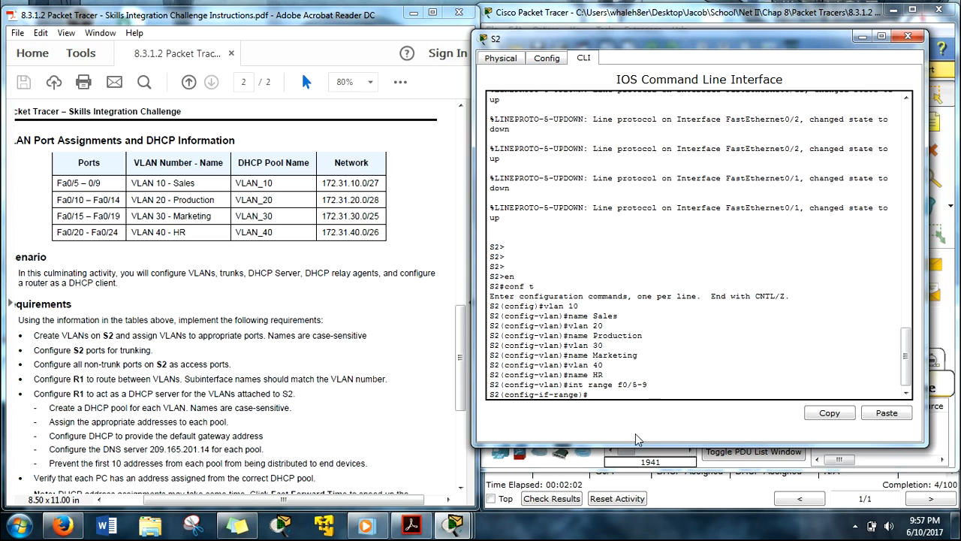
{"action": "type", "text": "sw"}
{"action": "key", "text": "Tab"}
{"action": "type", "text": "a"}
{"action": "key", "text": "Tab"}
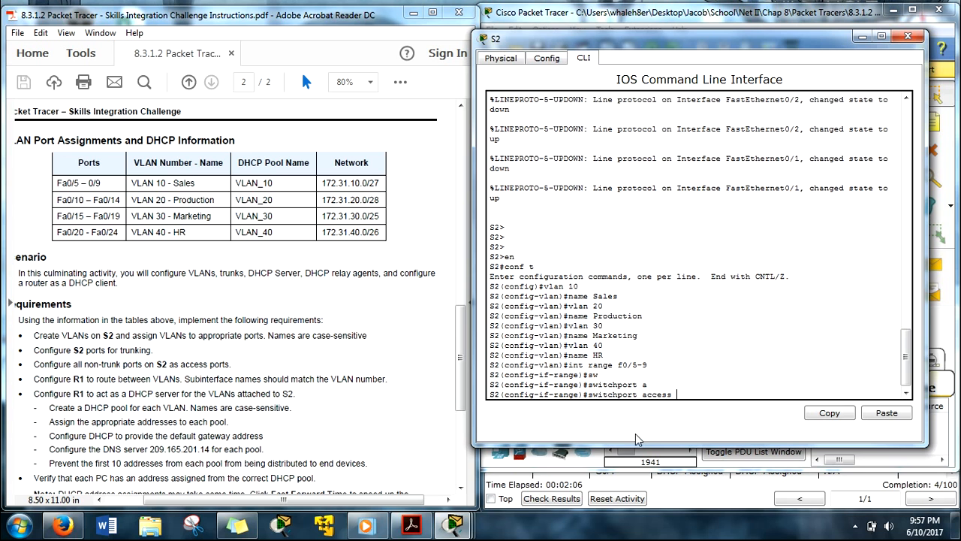
{"action": "type", "text": "v"}
{"action": "key", "text": "Tab"}
{"action": "type", "text": "10"}
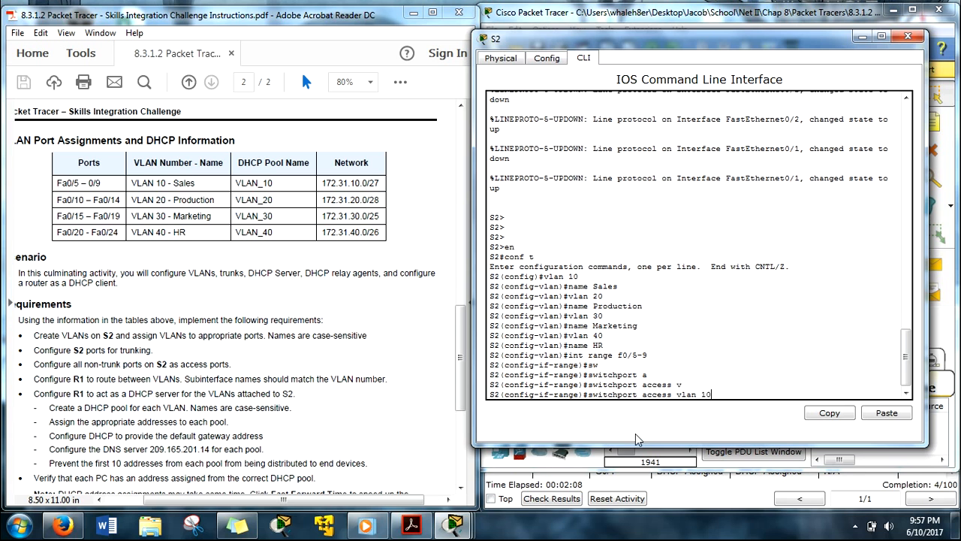
{"action": "key", "text": "Return"}
Assign S2 interface range f0/10-14 to access VLAN 20
{"action": "key", "text": "Up"}
{"action": "key", "text": "Up"}
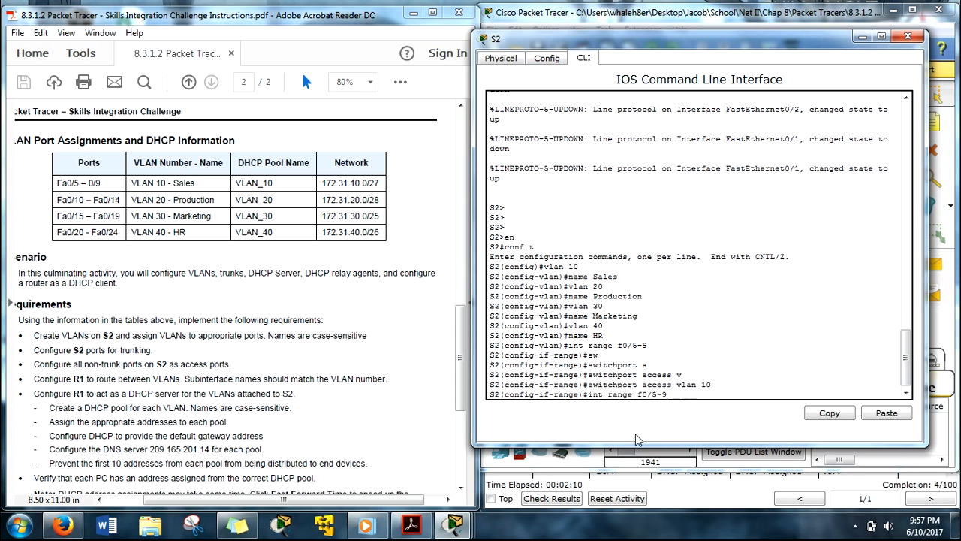
{"action": "key", "text": "BackSpace"}
{"action": "key", "text": "BackSpace"}
{"action": "key", "text": "BackSpace"}
{"action": "type", "text": "10-14"}
{"action": "key", "text": "Return"}
{"action": "key", "text": "Up"}
{"action": "key", "text": "Up"}
{"action": "key", "text": "BackSpace"}
{"action": "key", "text": "BackSpace"}
{"action": "type", "text": "20"}
{"action": "key", "text": "Return"}
Assign S2 interface range f0/15-19 to access VLAN 30
{"action": "key", "text": "Up"}
{"action": "key", "text": "Up"}
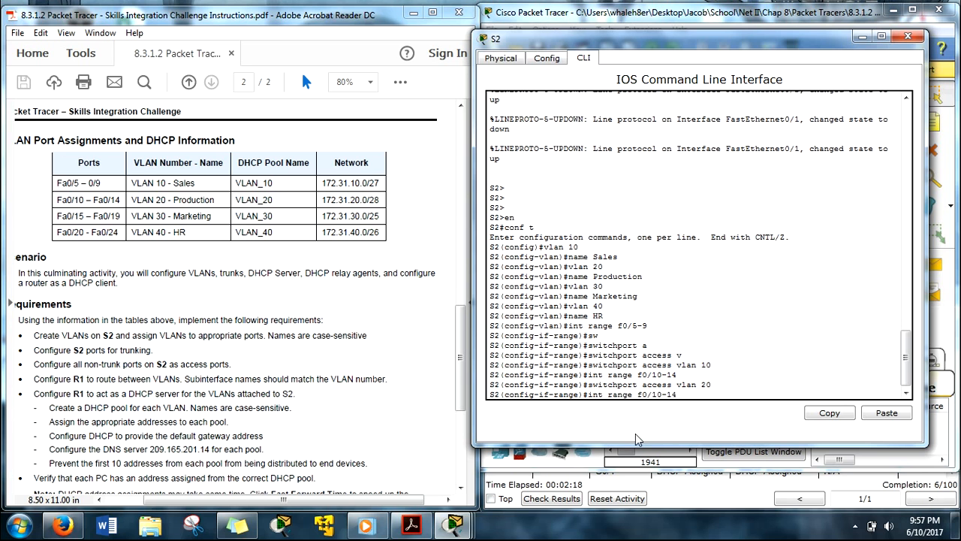
{"action": "key", "text": "BackSpace"}
{"action": "key", "text": "BackSpace"}
{"action": "key", "text": "BackSpace"}
{"action": "key", "text": "BackSpace"}
{"action": "type", "text": "5-19"}
{"action": "key", "text": "Return"}
{"action": "key", "text": "Up"}
{"action": "key", "text": "Up"}
{"action": "key", "text": "BackSpace"}
{"action": "key", "text": "BackSpace"}
{"action": "type", "text": "30"}
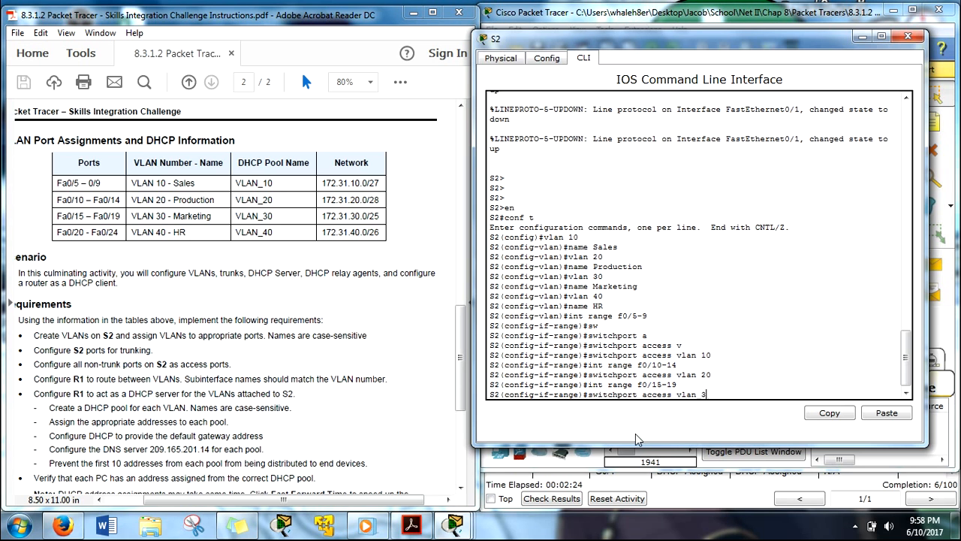
{"action": "key", "text": "Return"}
Assign S2 interface range f0/20-24 to access VLAN 40
{"action": "key", "text": "Up"}
{"action": "key", "text": "Up"}
{"action": "key", "text": "BackSpace"}
{"action": "key", "text": "BackSpace"}
{"action": "key", "text": "BackSpace"}
{"action": "key", "text": "BackSpace"}
{"action": "key", "text": "BackSpace"}
{"action": "type", "text": "20"}
{"action": "type", "text": "-"}
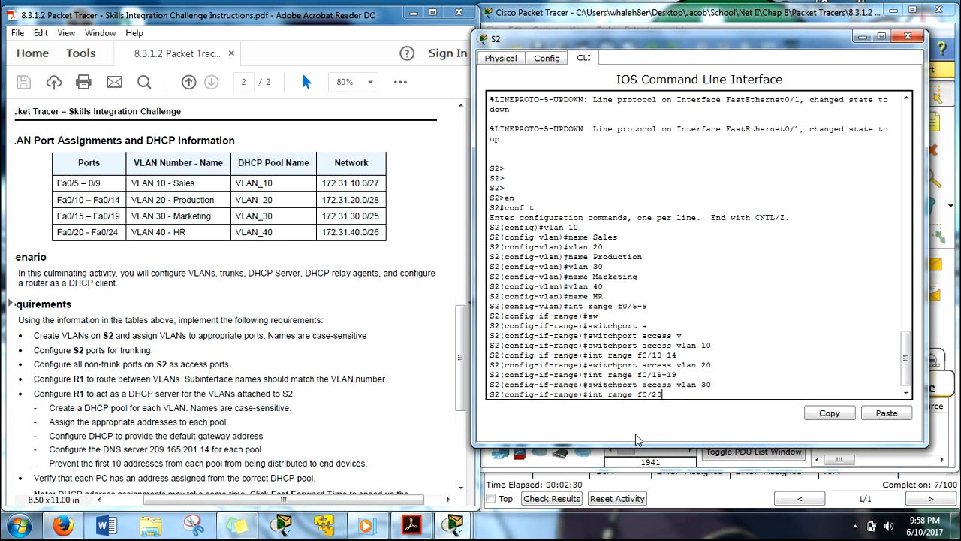
{"action": "type", "text": "24"}
{"action": "key", "text": "Return"}
{"action": "key", "text": "Up"}
{"action": "key", "text": "Up"}
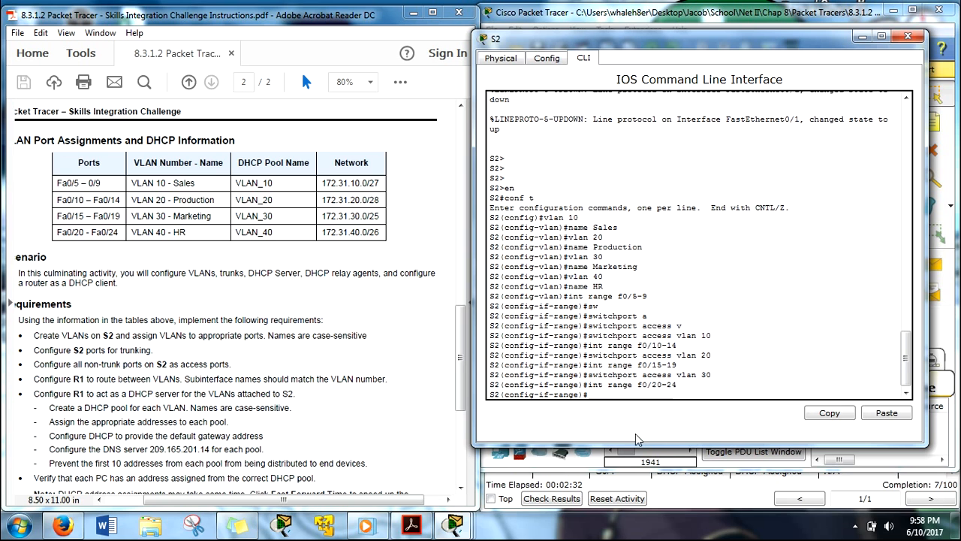
{"action": "key", "text": "BackSpace"}
{"action": "key", "text": "BackSpace"}
{"action": "type", "text": "40"}
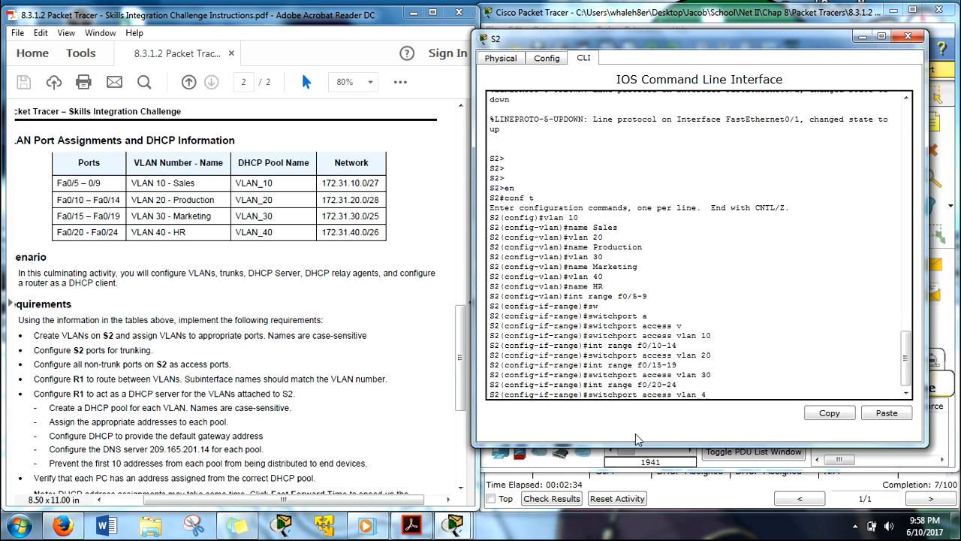
{"action": "key", "text": "Return"}
Set all S2 ports in the range f0/5-24 to switchport mode access
{"action": "key", "text": "Up"}
{"action": "key", "text": "Up"}
{"action": "key", "text": "BackSpace"}
{"action": "key", "text": "BackSpace"}
{"action": "key", "text": "BackSpace"}
{"action": "key", "text": "BackSpace"}
{"action": "key", "text": "BackSpace"}
{"action": "type", "text": "5-24"}
{"action": "key", "text": "Return"}
{"action": "type", "text": "sw"}
{"action": "key", "text": "Tab"}
{"action": "type", "text": "m"}
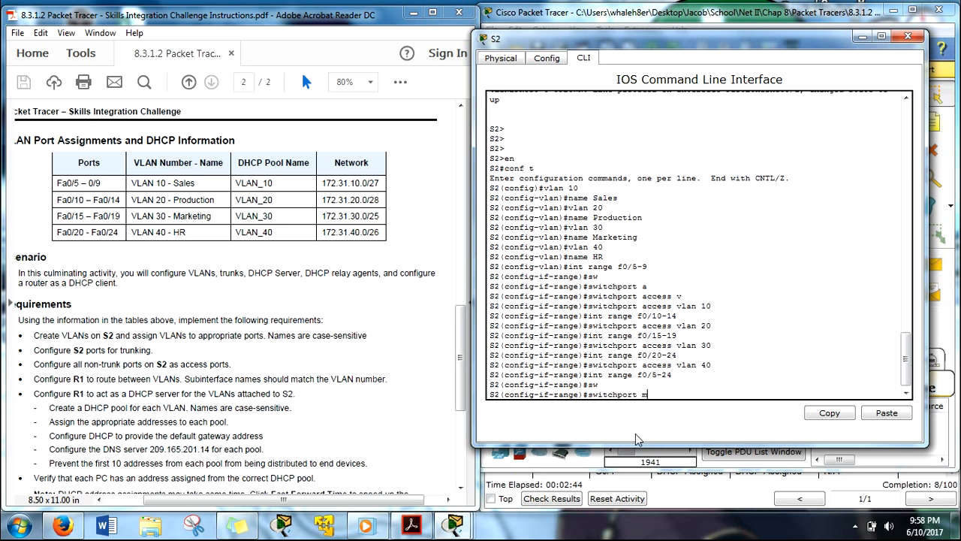
{"action": "key", "text": "Tab"}
{"action": "type", "text": "ac"}
{"action": "key", "text": "Tab"}
{"action": "key", "text": "Return"}
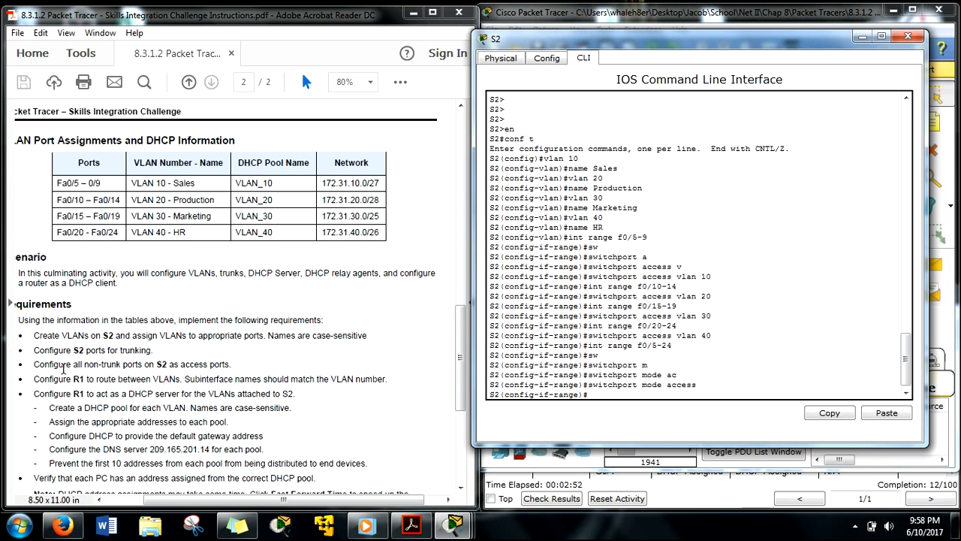
Check the trunking requirement and S2's uplinks in the topology, and set interface range f0/1-4 to switchport mode trunk
{"action": "left_click_drag", "start_coordinate": [54, 365], "coordinate": [229, 365]}
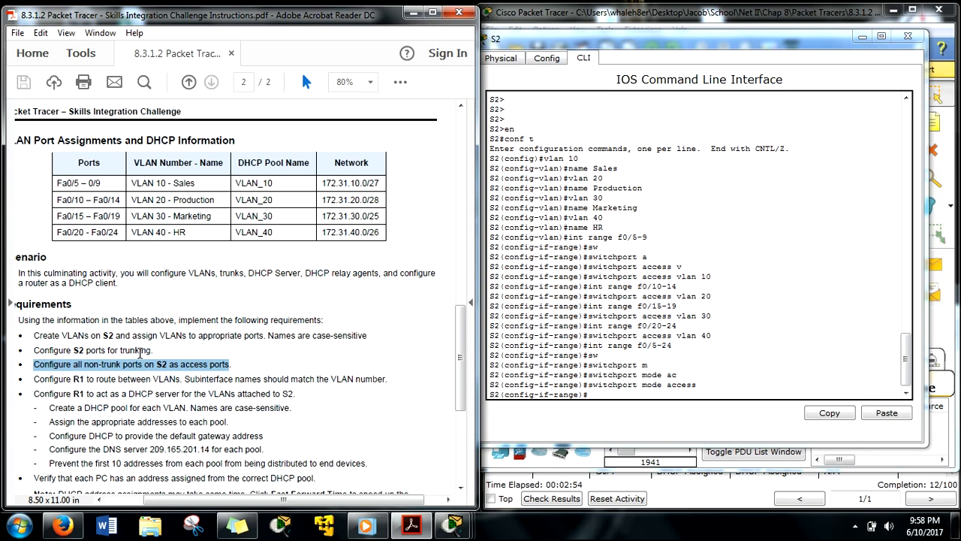
{"action": "left_click", "coordinate": [143, 350]}
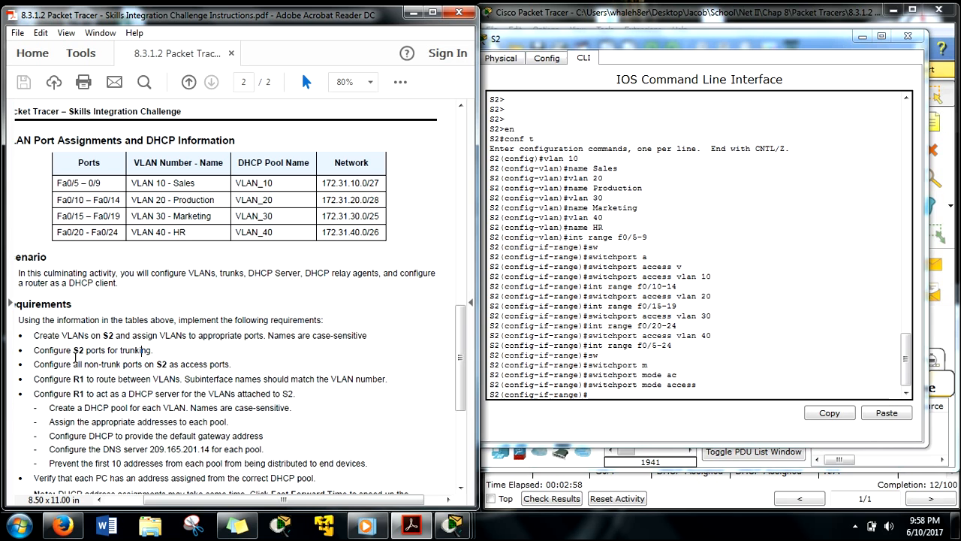
{"action": "left_click_drag", "start_coordinate": [784, 44], "coordinate": [328, 67]}
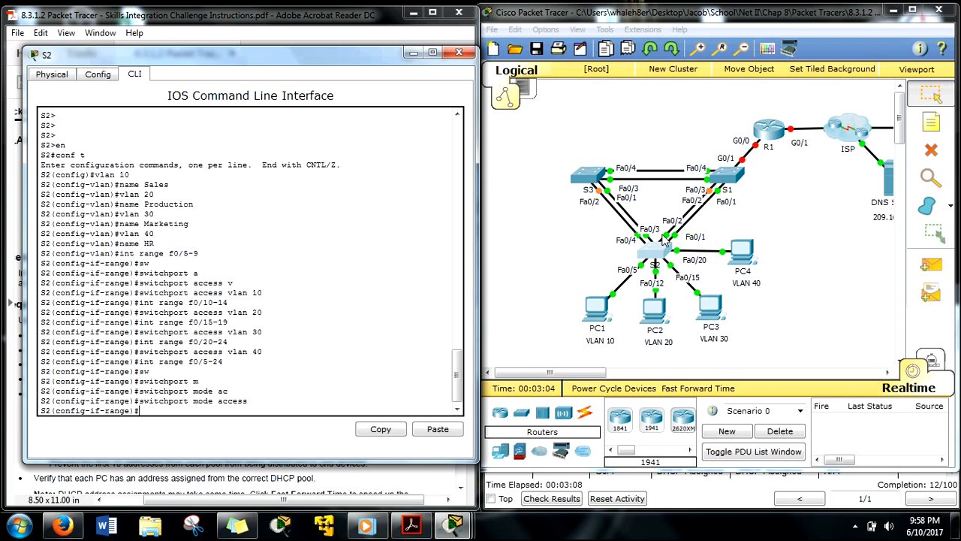
{"action": "left_click_drag", "start_coordinate": [310, 57], "coordinate": [725, 51]}
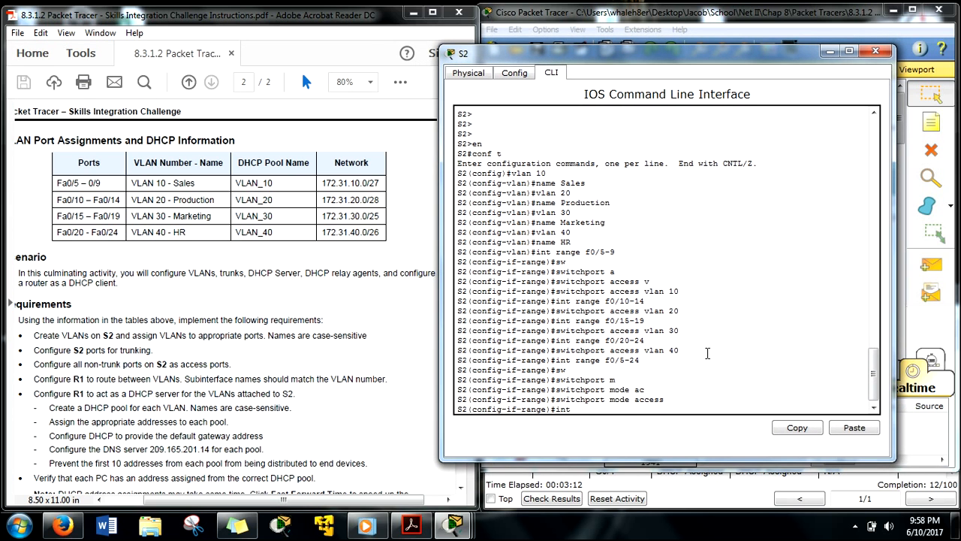
{"action": "type", "text": "r"}
{"action": "key", "text": "Tab"}
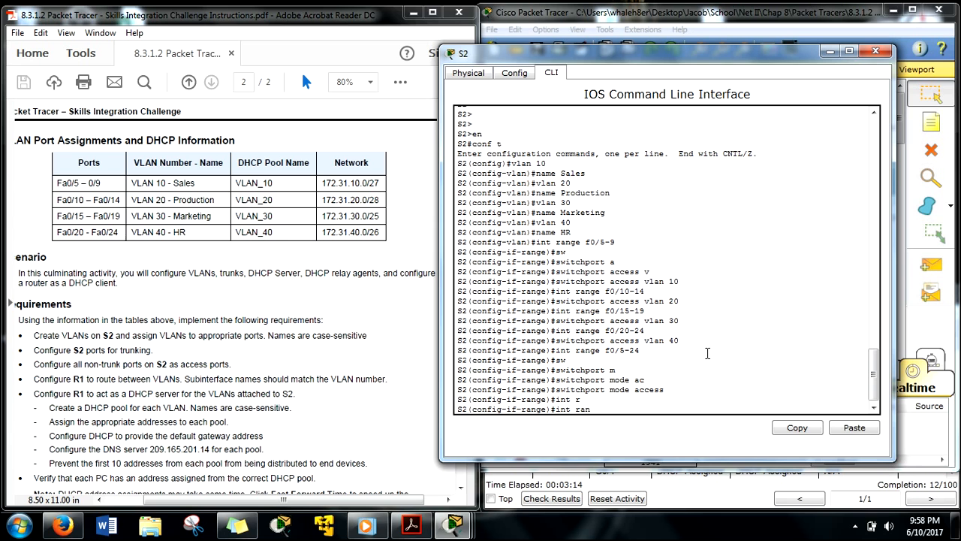
{"action": "type", "text": "ang f0/1-4"}
{"action": "key", "text": "Return"}
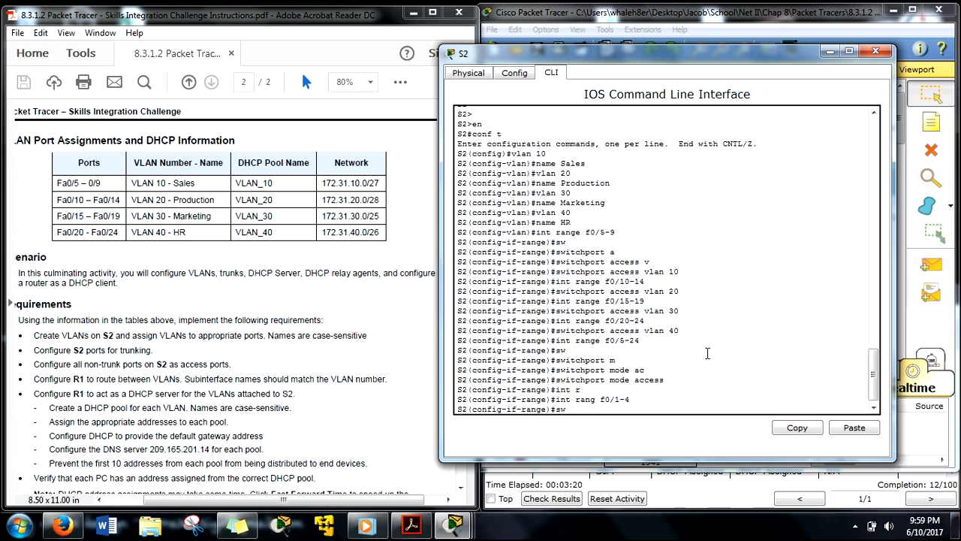
{"action": "type", "text": "sw"}
{"action": "key", "text": "Tab"}
{"action": "type", "text": "m"}
{"action": "key", "text": "Tab"}
{"action": "type", "text": "tr"}
{"action": "key", "text": "Tab"}
{"action": "key", "text": "Return"}
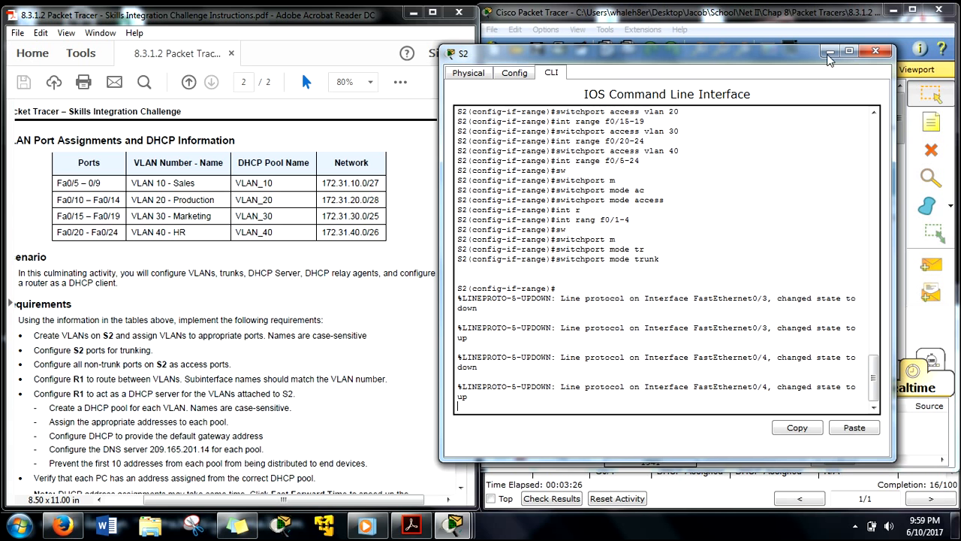
Close the S2 window, note the R1 inter-VLAN routing requirement, and enter global configuration mode in R1's CLI
{"action": "left_click", "coordinate": [876, 52]}
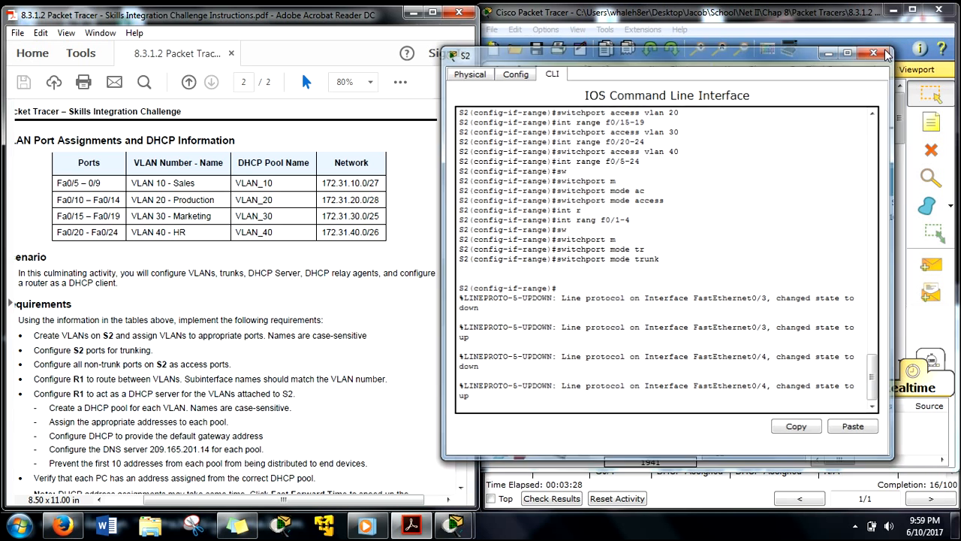
{"action": "left_click_drag", "start_coordinate": [54, 378], "coordinate": [119, 380]}
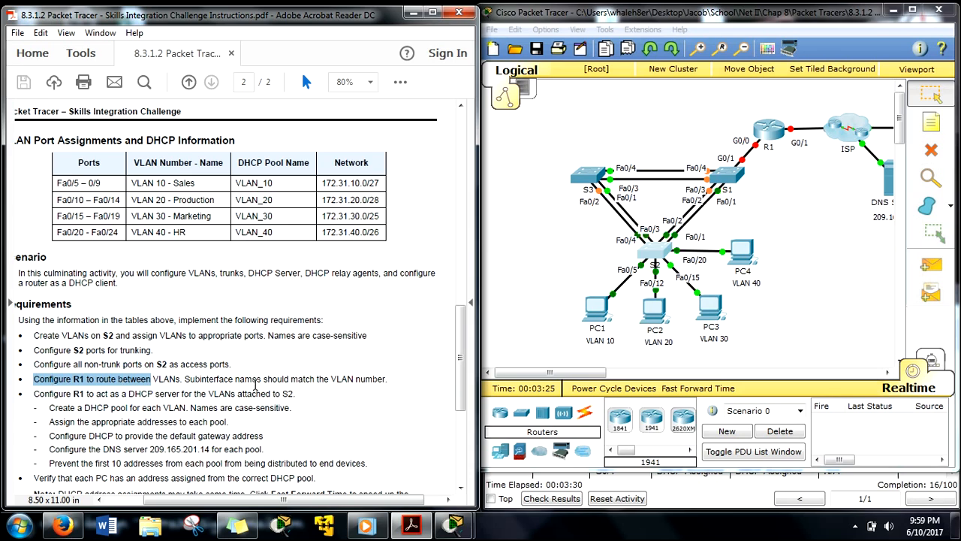
{"action": "left_click", "coordinate": [749, 150]}
{"action": "left_click_drag", "start_coordinate": [535, 95], "coordinate": [726, 51]}
{"action": "left_click", "coordinate": [569, 70]}
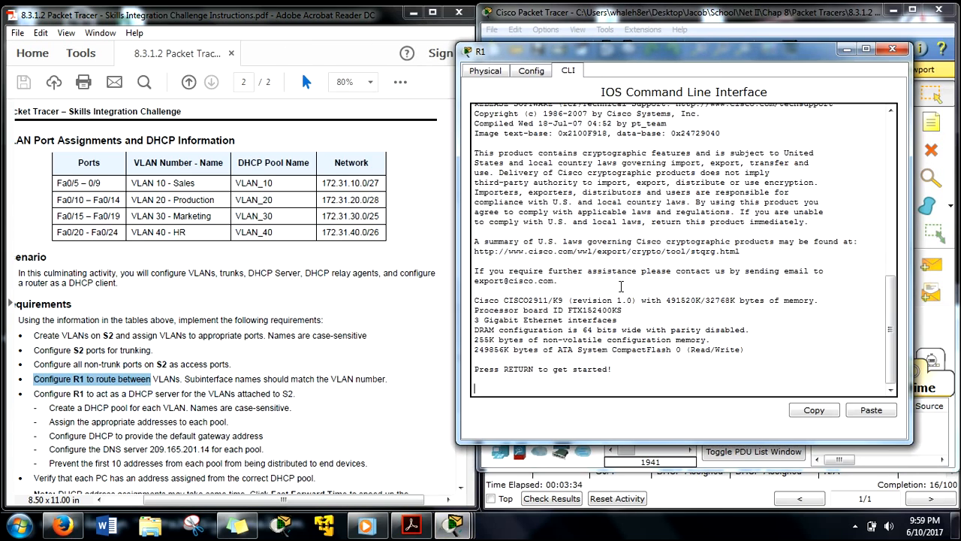
{"action": "key", "text": "Return"}
{"action": "key", "text": "Return"}
{"action": "key", "text": "Return"}
{"action": "type", "text": "en"}
{"action": "key", "text": "Return"}
{"action": "type", "text": "conft"}
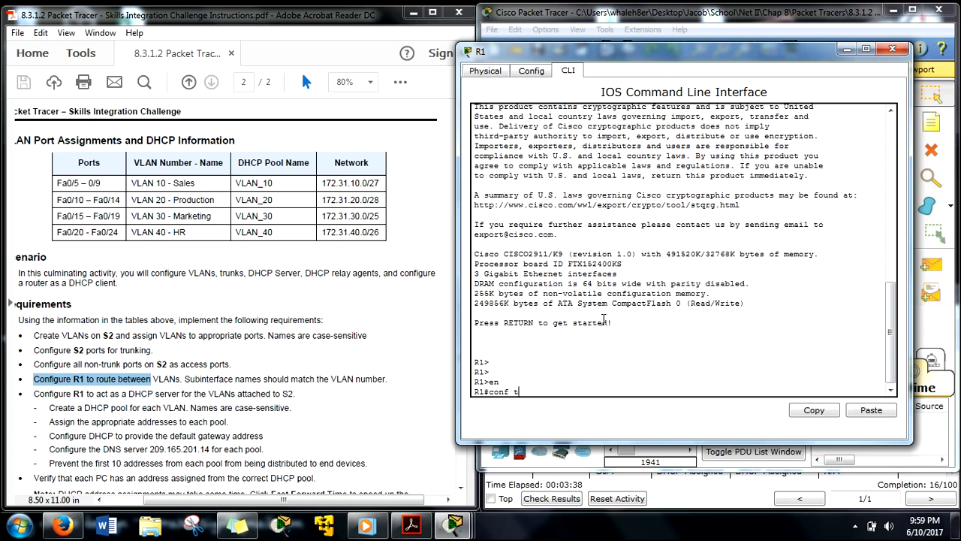
{"action": "key", "text": "Return"}
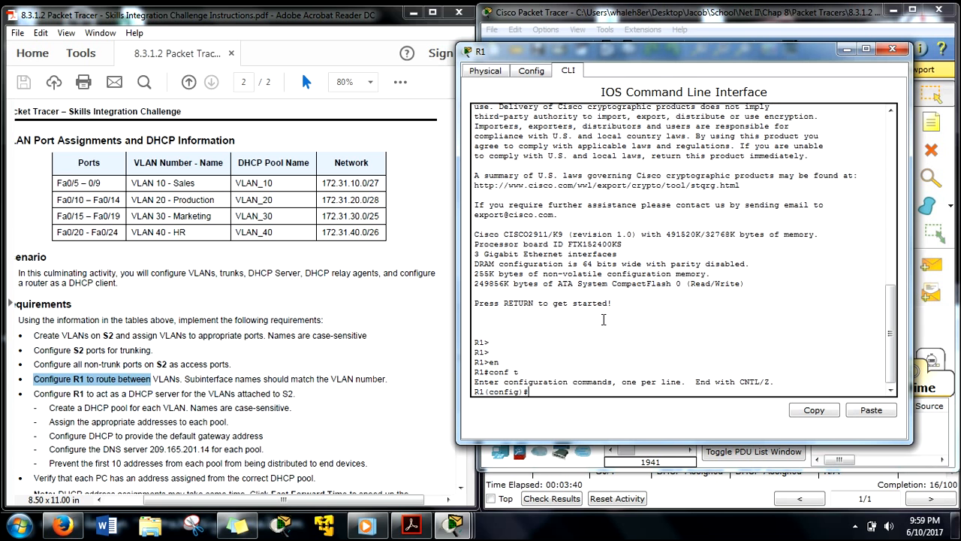
Look up R1's subinterfaces in the addressing table and create g0/0.10 with dot1Q encapsulation for VLAN 10
{"action": "type", "text": "int"}
{"action": "type", "text": " g0."}
{"action": "type", "text": "/"}
{"action": "left_click", "coordinate": [139, 317]}
{"action": "scroll", "coordinate": [154, 330], "scroll_direction": "up", "scroll_amount": 5}
{"action": "scroll", "coordinate": [154, 330], "scroll_direction": "down", "scroll_amount": 2}
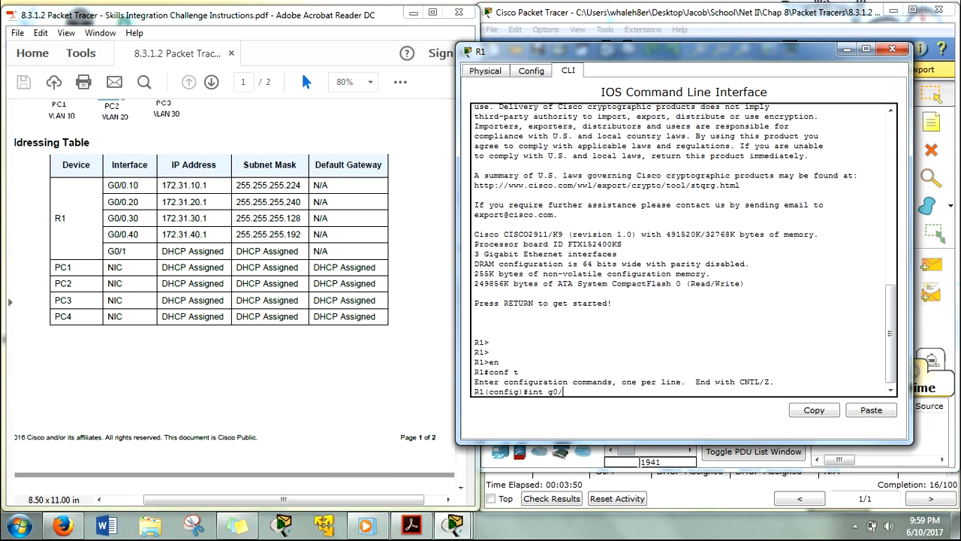
{"action": "type", "text": "0.10"}
{"action": "key", "text": "Return"}
{"action": "type", "text": "en"}
{"action": "key", "text": "Tab"}
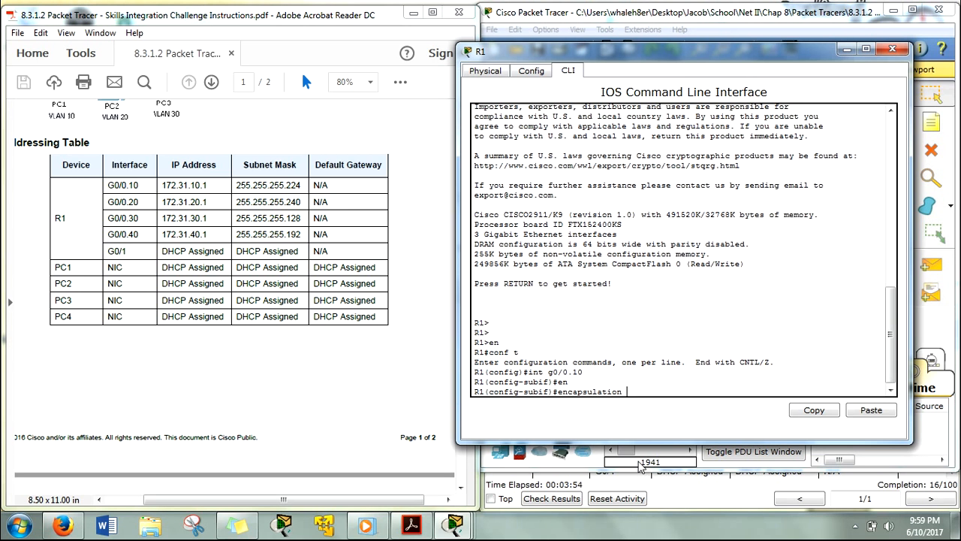
{"action": "type", "text": "d"}
{"action": "key", "text": "Tab"}
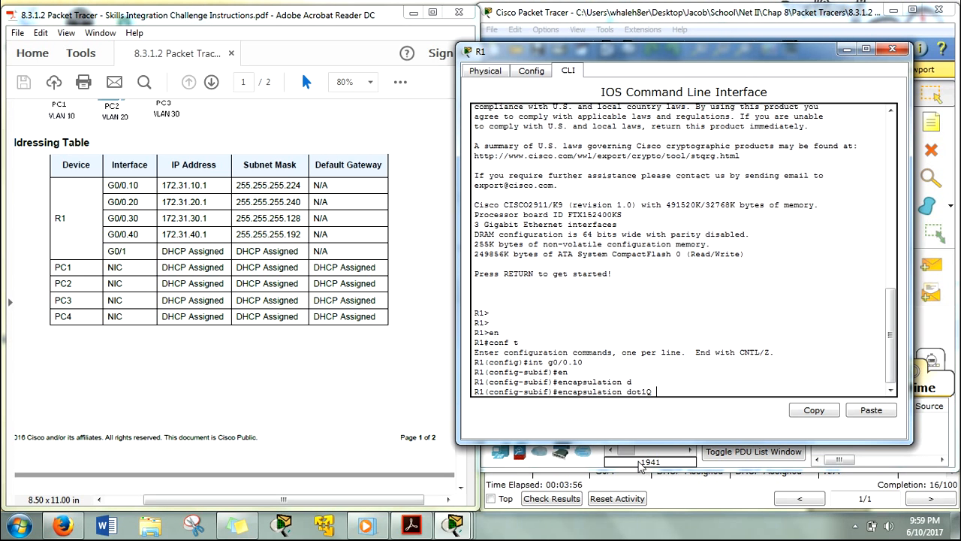
{"action": "type", "text": "10"}
{"action": "key", "text": "Return"}
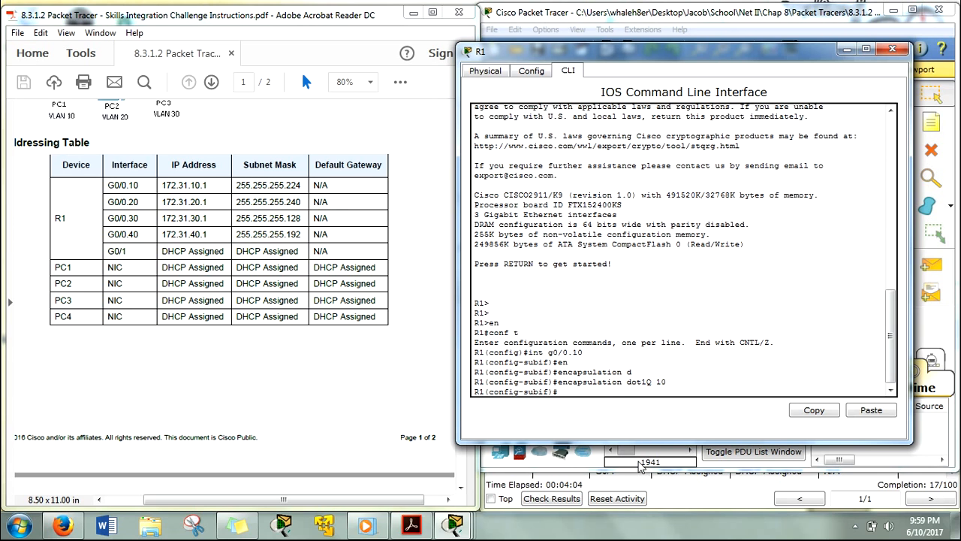
List the available subinterface commands and assign 172.31.10.1 255.255.255.224 to R1's g0/0.10
{"action": "type", "text": "ne"}
{"action": "key", "text": "Tab"}
{"action": "key", "text": "BackSpace"}
{"action": "key", "text": "BackSpace"}
{"action": "type", "text": "?"}
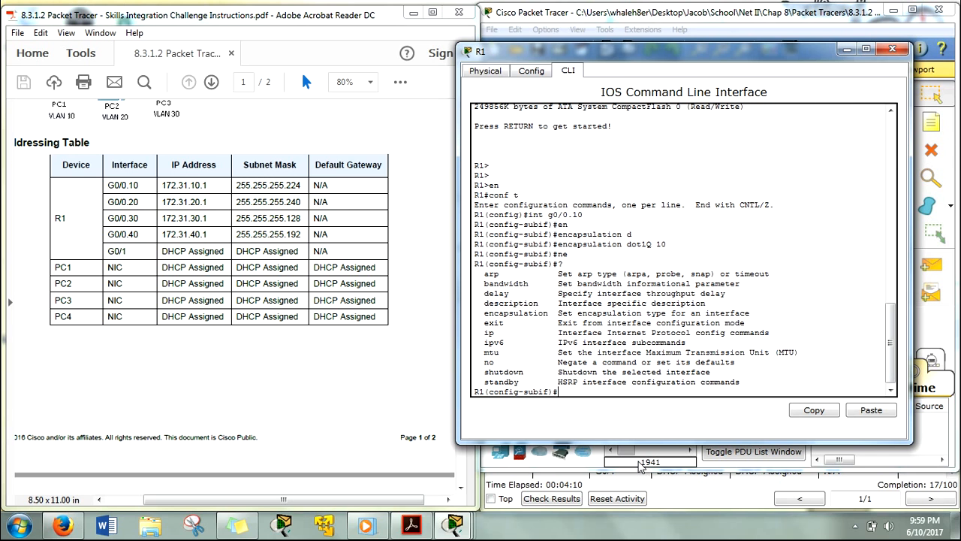
{"action": "type", "text": "ip add 172.31.10.1 255.255.2"}
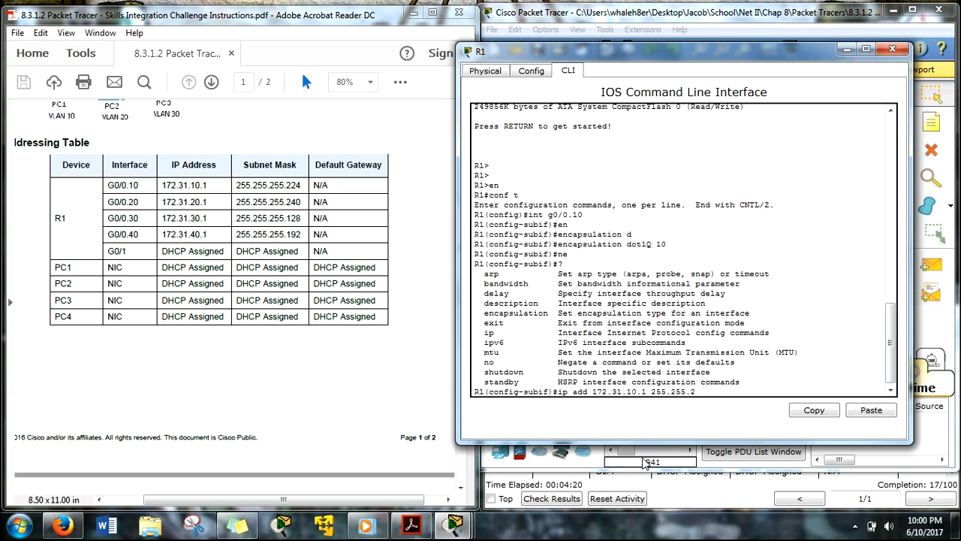
{"action": "type", "text": "55.2"}
{"action": "key", "text": "Return"}
Create R1 subinterface g0/0.20 with dot1Q encapsulation for VLAN 20
{"action": "key", "text": "Up"}
{"action": "key", "text": "Up"}
{"action": "key", "text": "Up"}
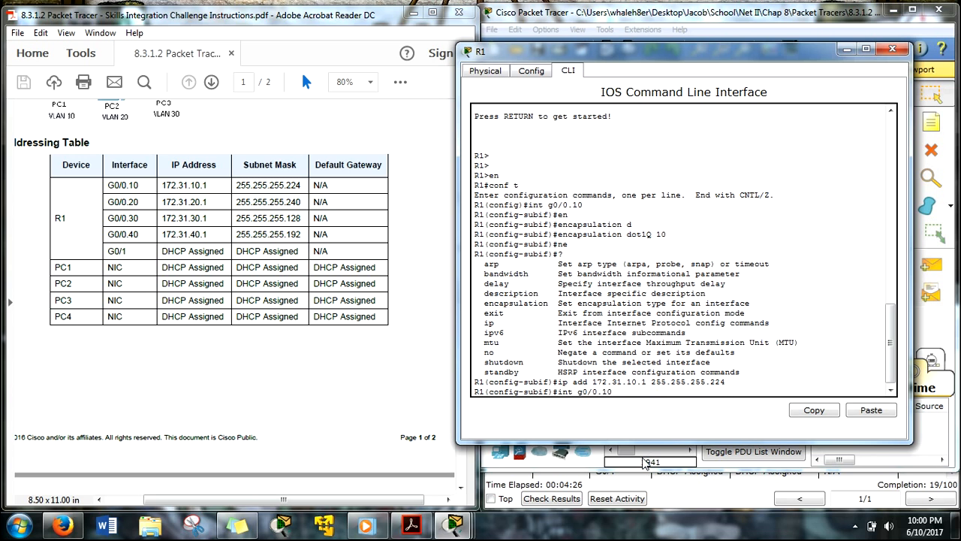
{"action": "key", "text": "BackSpace"}
{"action": "key", "text": "BackSpace"}
{"action": "type", "text": "20"}
{"action": "key", "text": "Return"}
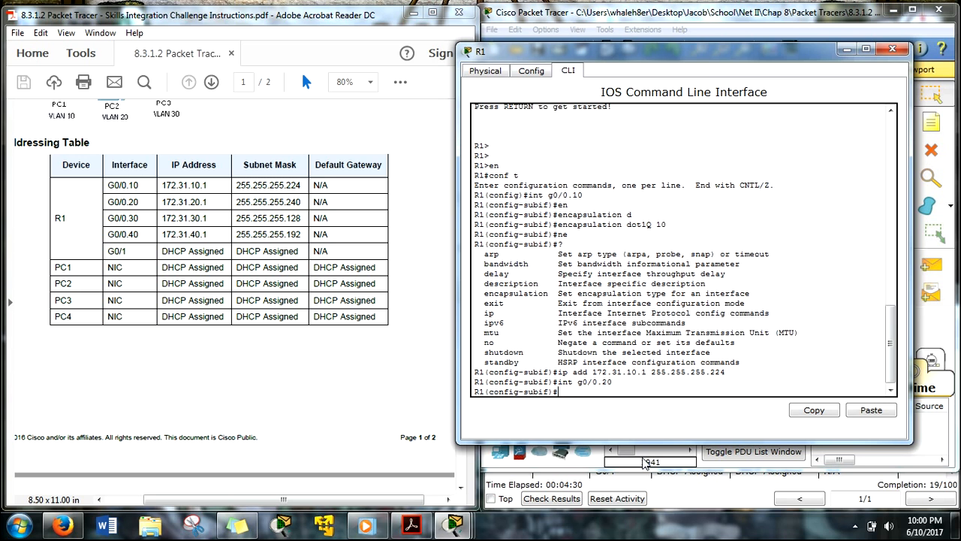
{"action": "key", "text": "Up"}
{"action": "key", "text": "Up"}
{"action": "key", "text": "Up"}
{"action": "type", "text": "2"}
{"action": "key", "text": "Return"}
Assign IP address 172.31.20.1 with mask 255.255.255.240 to R1's g0/0.20
{"action": "key", "text": "Up"}
{"action": "key", "text": "Up"}
{"action": "key", "text": "Up"}
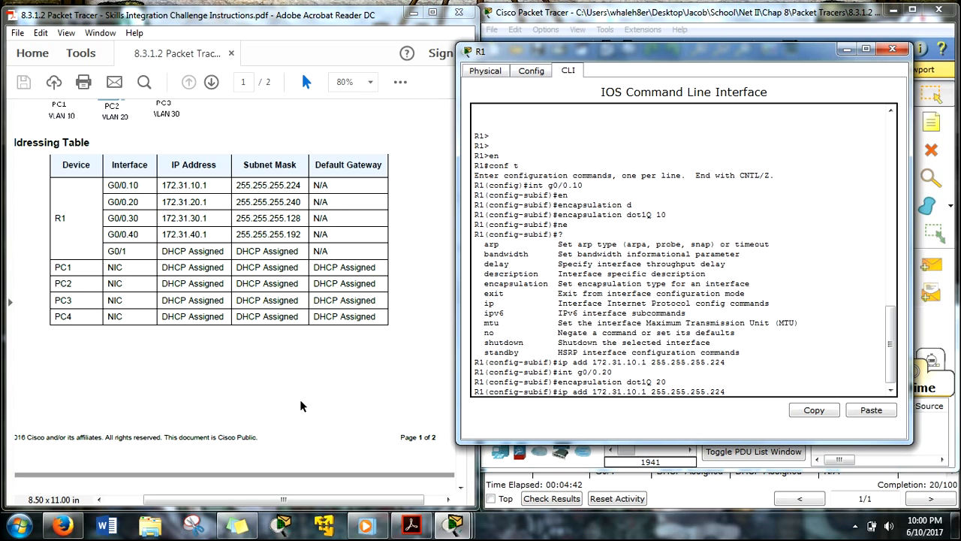
{"action": "key", "text": "BackSpace"}
{"action": "key", "text": "BackSpace"}
{"action": "type", "text": "40"}
{"action": "key", "text": "Left"}
{"action": "key", "text": "Left"}
{"action": "key", "text": "Left"}
{"action": "key", "text": "Left"}
{"action": "key", "text": "Left"}
{"action": "key", "text": "Left"}
{"action": "key", "text": "Left"}
{"action": "key", "text": "Left"}
{"action": "key", "text": "Left"}
{"action": "key", "text": "Left"}
{"action": "key", "text": "Left"}
{"action": "key", "text": "Left"}
{"action": "key", "text": "Left"}
{"action": "key", "text": "Left"}
{"action": "key", "text": "Left"}
{"action": "key", "text": "Left"}
{"action": "key", "text": "Left"}
{"action": "key", "text": "Left"}
{"action": "key", "text": "Left"}
{"action": "key", "text": "BackSpace"}
{"action": "type", "text": "2"}
{"action": "key", "text": "Return"}
Create R1 subinterface g0/0.30 with dot1Q encapsulation for VLAN 30
{"action": "key", "text": "Up"}
{"action": "key", "text": "Up"}
{"action": "key", "text": "Up"}
{"action": "key", "text": "BackSpace"}
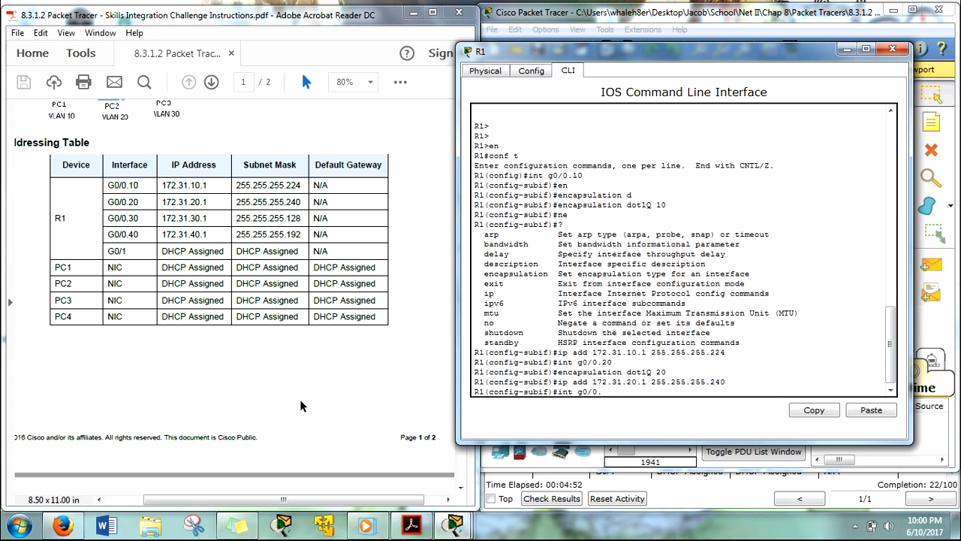
{"action": "type", "text": "30"}
{"action": "key", "text": "Return"}
{"action": "key", "text": "Up"}
{"action": "key", "text": "Up"}
{"action": "key", "text": "Up"}
{"action": "key", "text": "BackSpace"}
{"action": "key", "text": "BackSpace"}
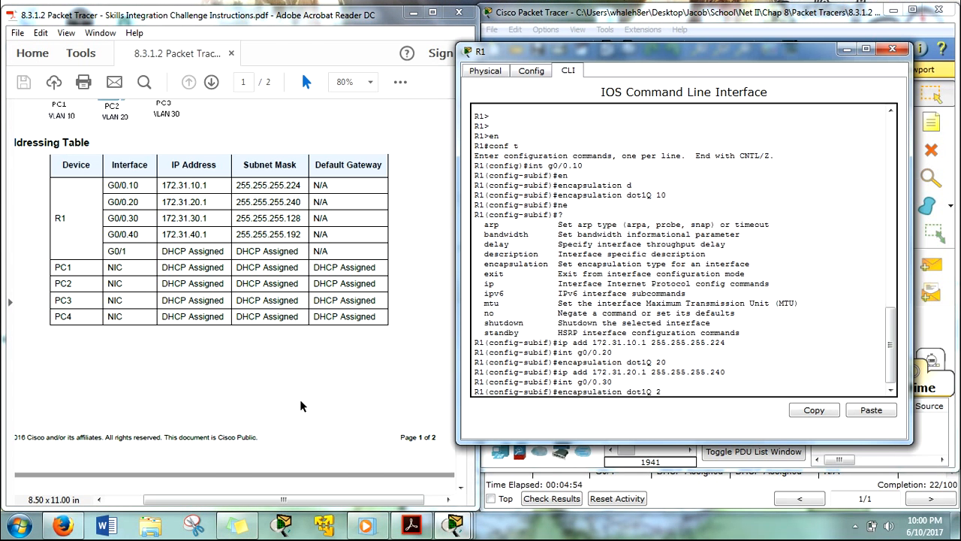
{"action": "type", "text": "30"}
{"action": "key", "text": "Return"}
Assign IP address 172.31.30.1 with mask 255.255.255.128 to R1's g0/0.30
{"action": "key", "text": "Up"}
{"action": "key", "text": "Up"}
{"action": "key", "text": "Up"}
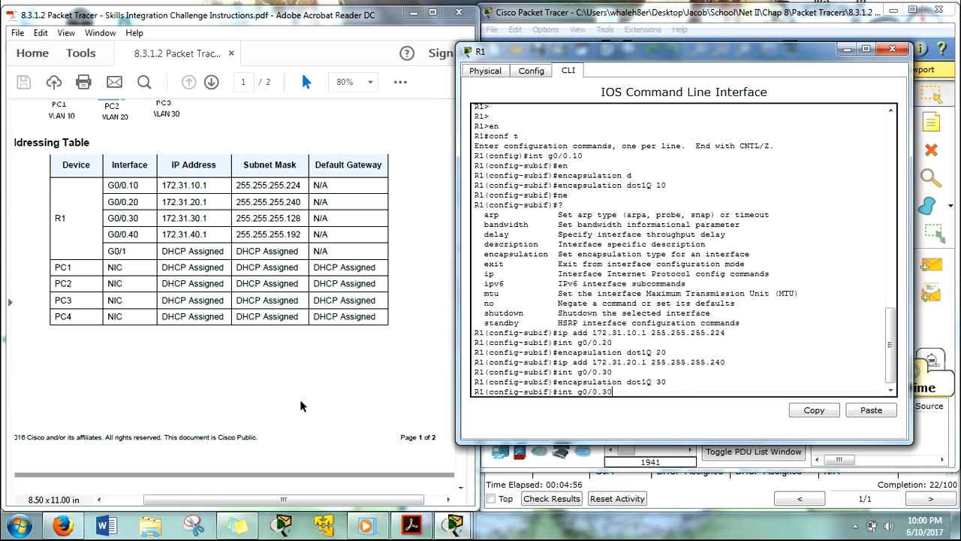
{"action": "key", "text": "BackSpace"}
{"action": "key", "text": "BackSpace"}
{"action": "key", "text": "BackSpace"}
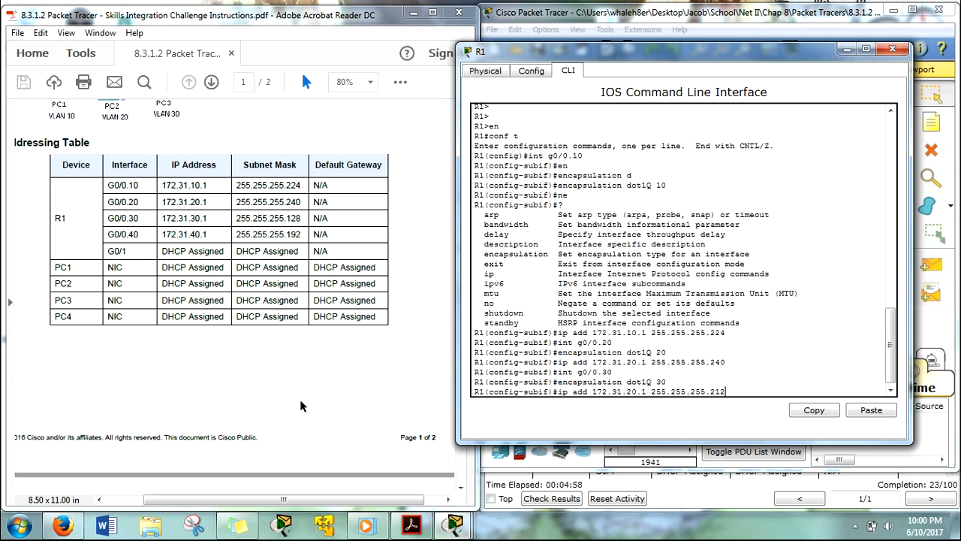
{"action": "type", "text": "128"}
{"action": "key", "text": "Left"}
{"action": "key", "text": "Left"}
{"action": "key", "text": "Left"}
{"action": "key", "text": "Left"}
{"action": "key", "text": "Left"}
{"action": "key", "text": "Left"}
{"action": "key", "text": "Left"}
{"action": "key", "text": "Left"}
{"action": "key", "text": "Left"}
{"action": "key", "text": "Left"}
{"action": "key", "text": "Left"}
{"action": "key", "text": "BackSpace"}
{"action": "type", "text": "3"}
{"action": "key", "text": "Return"}
Create R1 subinterface g0/0.40 with dot1Q encapsulation for VLAN 40
{"action": "key", "text": "Up"}
{"action": "key", "text": "Up"}
{"action": "key", "text": "Up"}
{"action": "key", "text": "Left"}
{"action": "key", "text": "BackSpace"}
{"action": "type", "text": "4"}
{"action": "key", "text": "Return"}
{"action": "key", "text": "Up"}
{"action": "key", "text": "Up"}
{"action": "key", "text": "Up"}
{"action": "key", "text": "BackSpace"}
{"action": "key", "text": "BackSpace"}
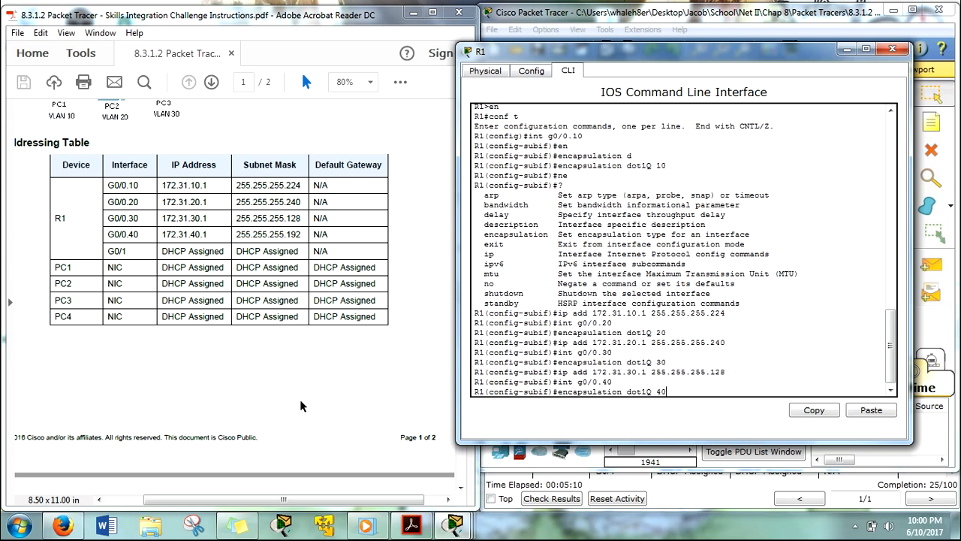
{"action": "type", "text": "40"}
{"action": "key", "text": "Return"}
Assign IP address 172.31.40.1 with mask 255.255.255.192 to R1's g0/0.40
{"action": "key", "text": "Up"}
{"action": "key", "text": "Up"}
{"action": "key", "text": "Up"}
{"action": "key", "text": "BackSpace"}
{"action": "key", "text": "BackSpace"}
{"action": "key", "text": "BackSpace"}
{"action": "type", "text": "92"}
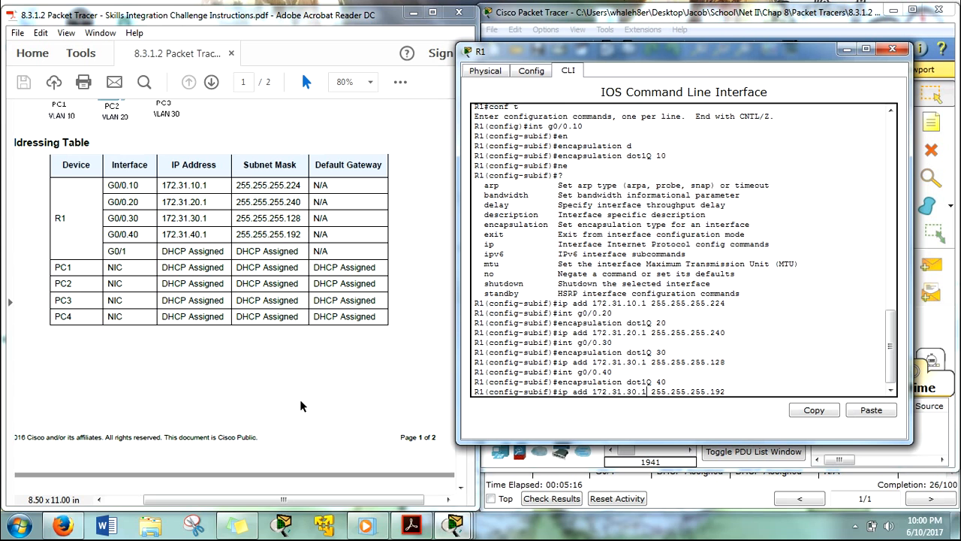
{"action": "key", "text": "BackSpace"}
{"action": "type", "text": "4"}
{"action": "key", "text": "Return"}
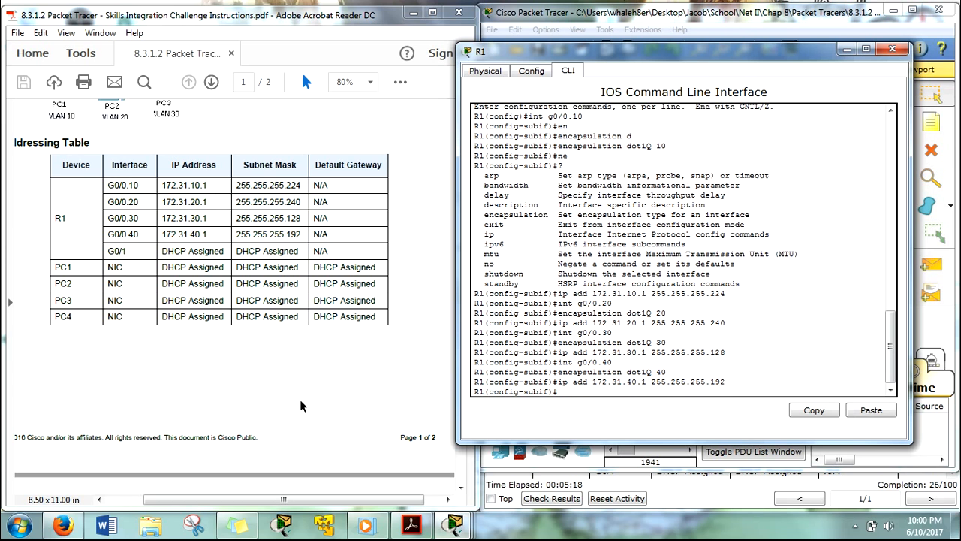
Leave subinterface configuration and enable R1's physical interface g0/0 with no shutdown
{"action": "type", "text": "exit"}
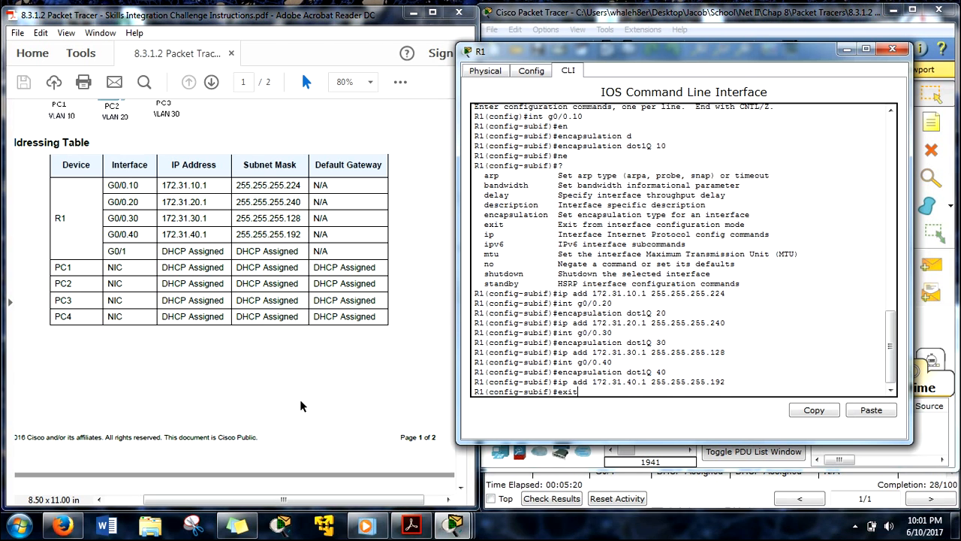
{"action": "key", "text": "Return"}
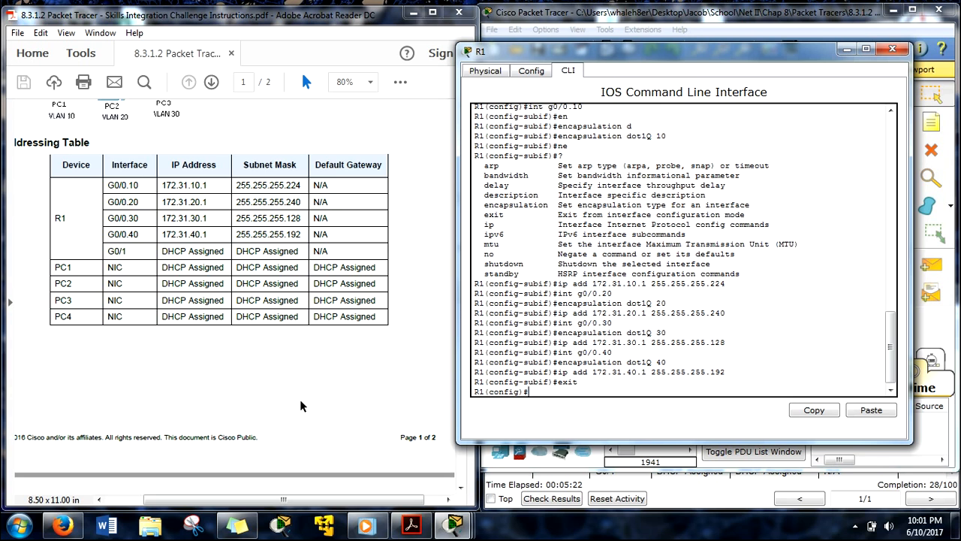
{"action": "type", "text": "int g0/0"}
{"action": "key", "text": "Return"}
{"action": "type", "text": "no shut"}
{"action": "key", "text": "Return"}
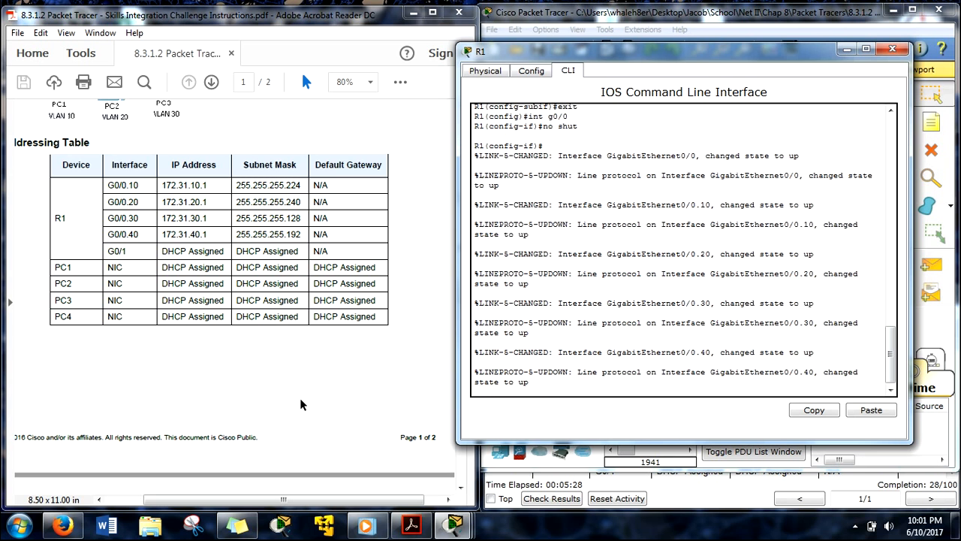
{"action": "key", "text": "Return"}
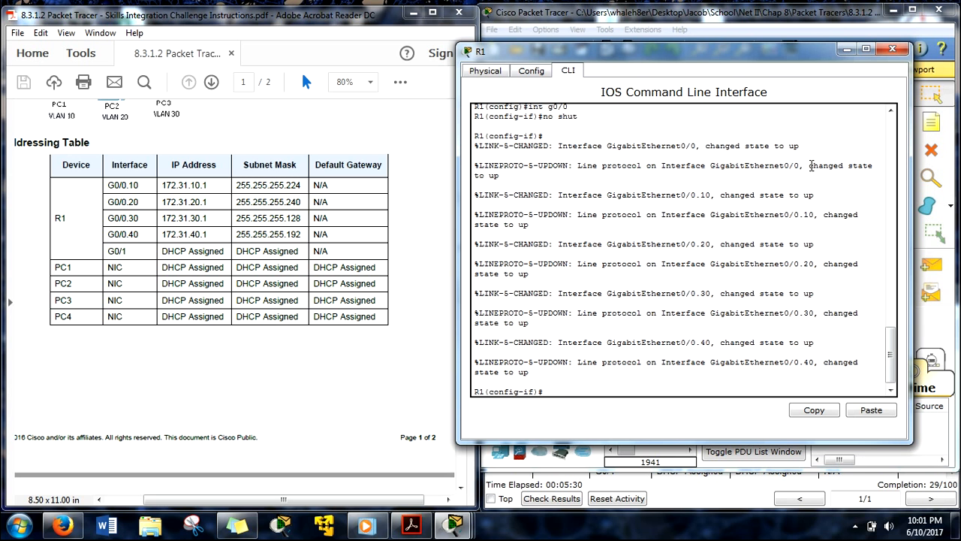
Check R1's links in the topology and read the instructions' requirements for R1's DHCP pools and excluded addresses
{"action": "left_click", "coordinate": [762, 54]}
{"action": "left_click_drag", "start_coordinate": [763, 52], "coordinate": [433, 70]}
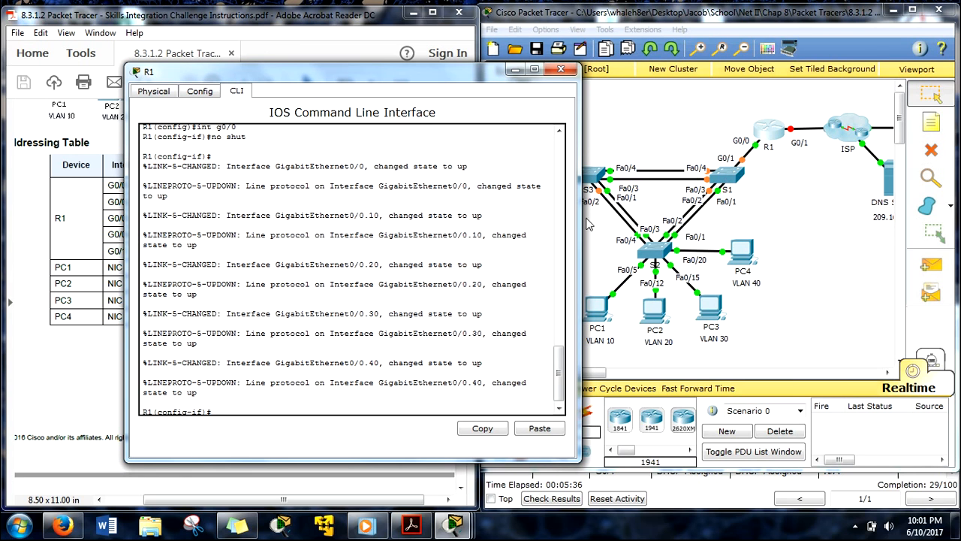
{"action": "left_click_drag", "start_coordinate": [348, 76], "coordinate": [678, 44]}
{"action": "left_click", "coordinate": [340, 304]}
{"action": "scroll", "coordinate": [314, 419], "scroll_direction": "down", "scroll_amount": 16}
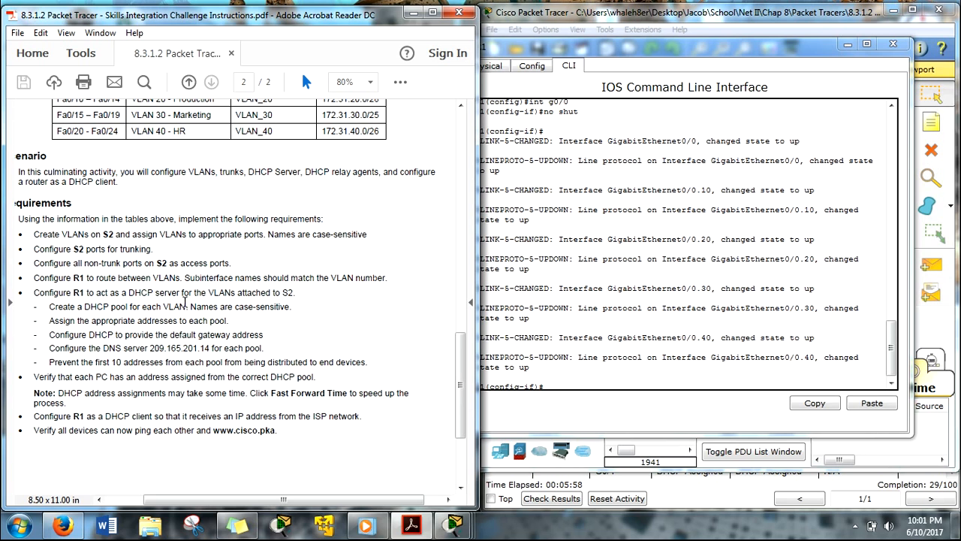
{"action": "scroll", "coordinate": [575, 390], "scroll_direction": "down", "scroll_amount": 2}
{"action": "left_click", "coordinate": [578, 383]}
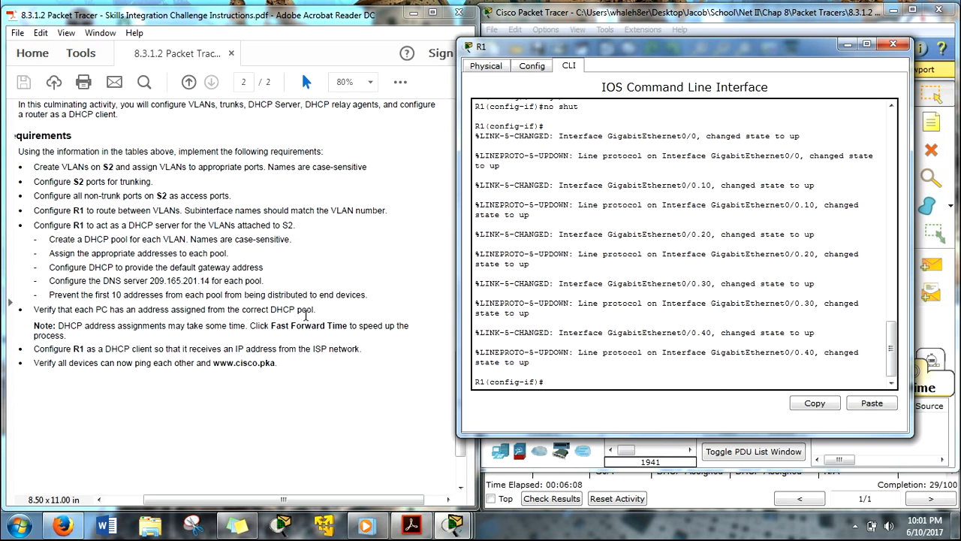
{"action": "left_click_drag", "start_coordinate": [374, 294], "coordinate": [48, 295]}
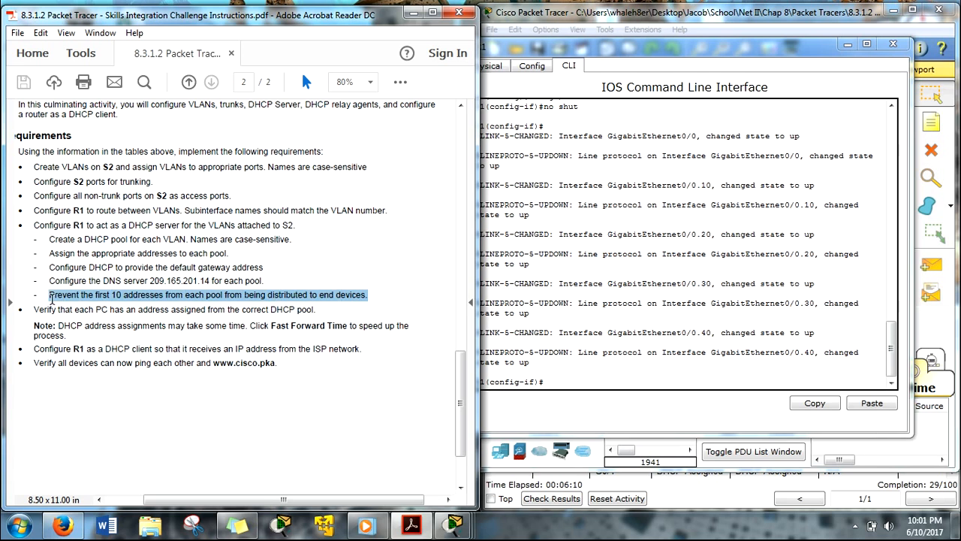
{"action": "left_click", "coordinate": [559, 381]}
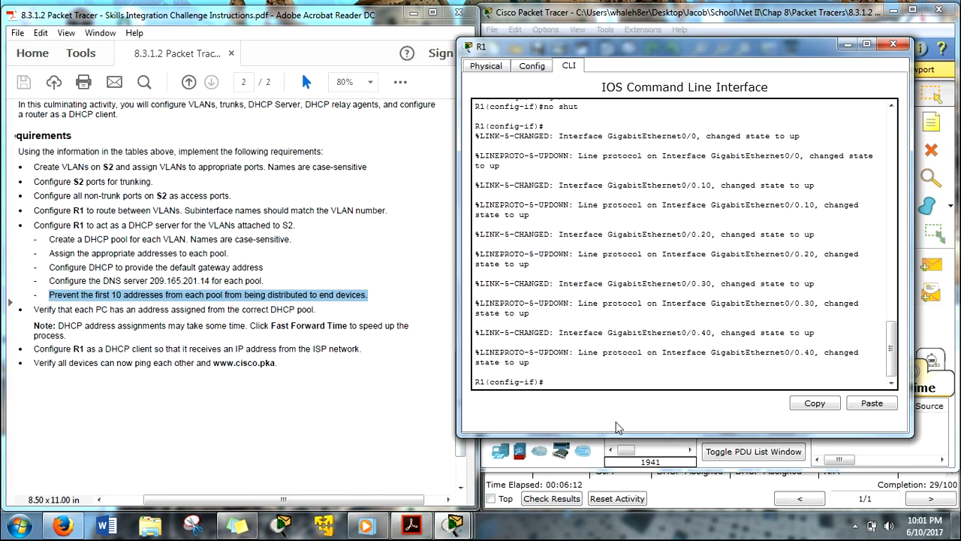
Try to enter the DHCP address exclusion command from R1's interface configuration mode
{"action": "type", "text": "ip a"}
{"action": "type", "text": "h"}
{"action": "key", "text": "Tab"}
{"action": "type", "text": "cp ex"}
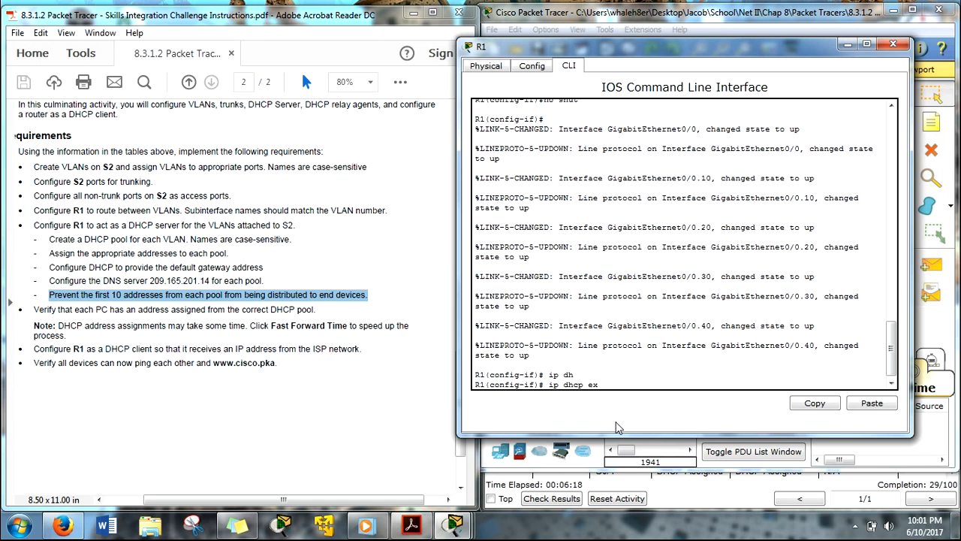
{"action": "key", "text": "Return"}
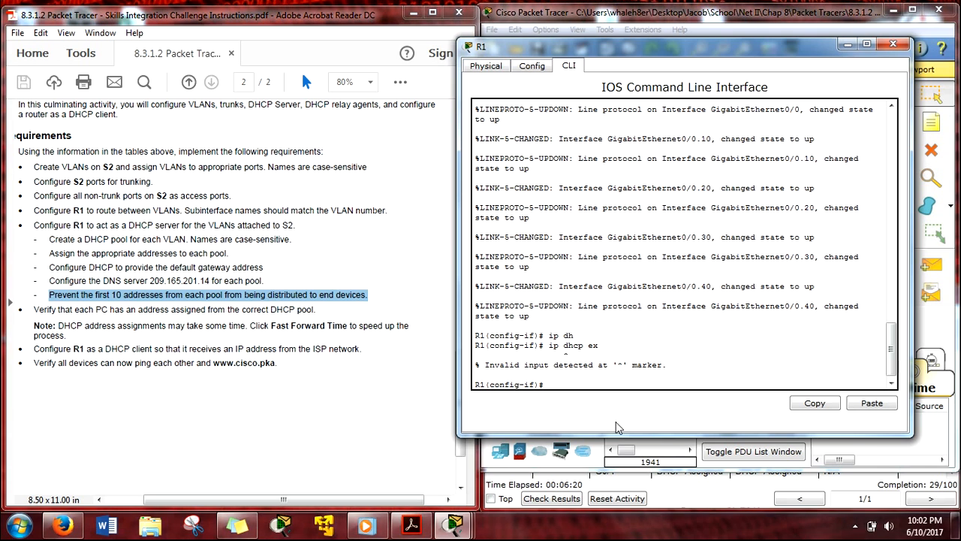
Return R1 to global configuration mode and exclude addresses 172.31.10.1 through 172.31.10.10 from DHCP
{"action": "type", "text": "exit"}
{"action": "key", "text": "Return"}
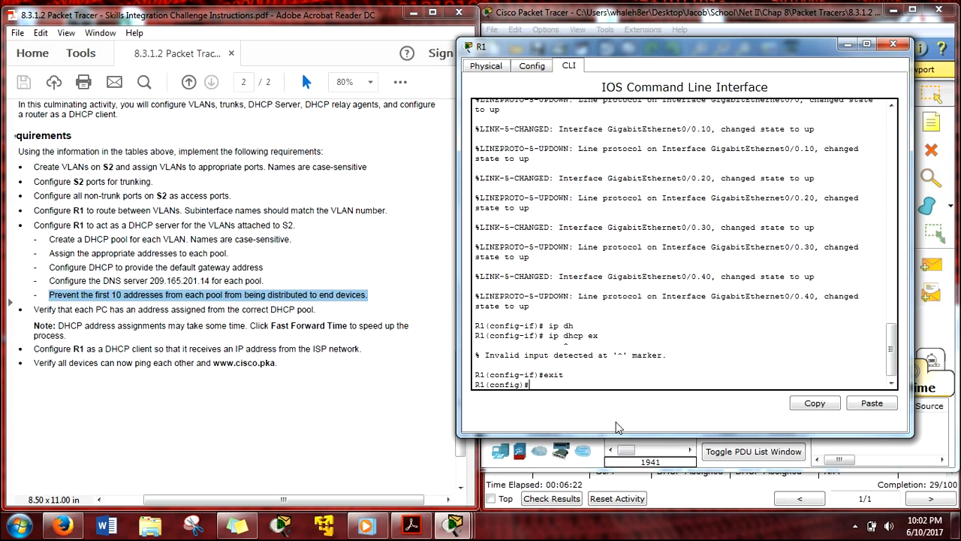
{"action": "type", "text": "ip dh"}
{"action": "key", "text": "Tab"}
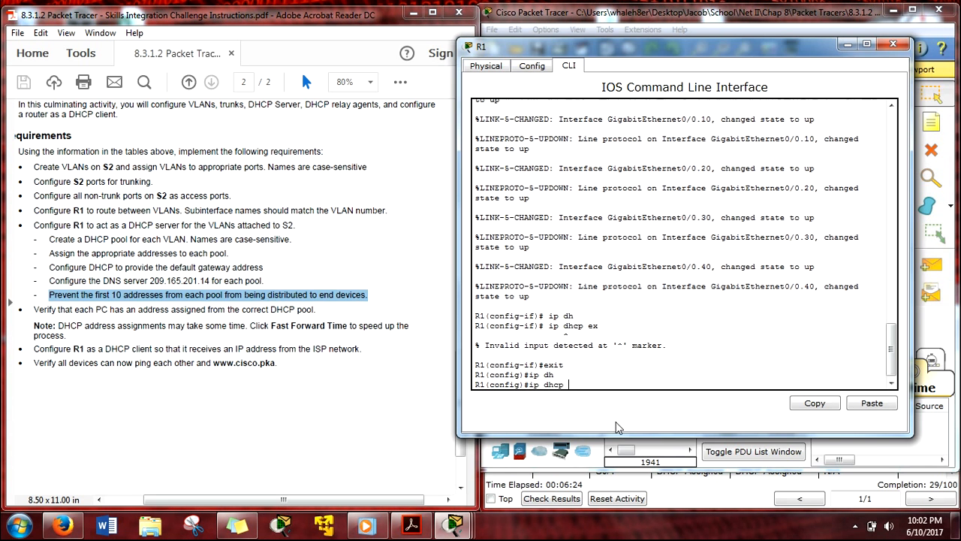
{"action": "type", "text": "e"}
{"action": "key", "text": "Tab"}
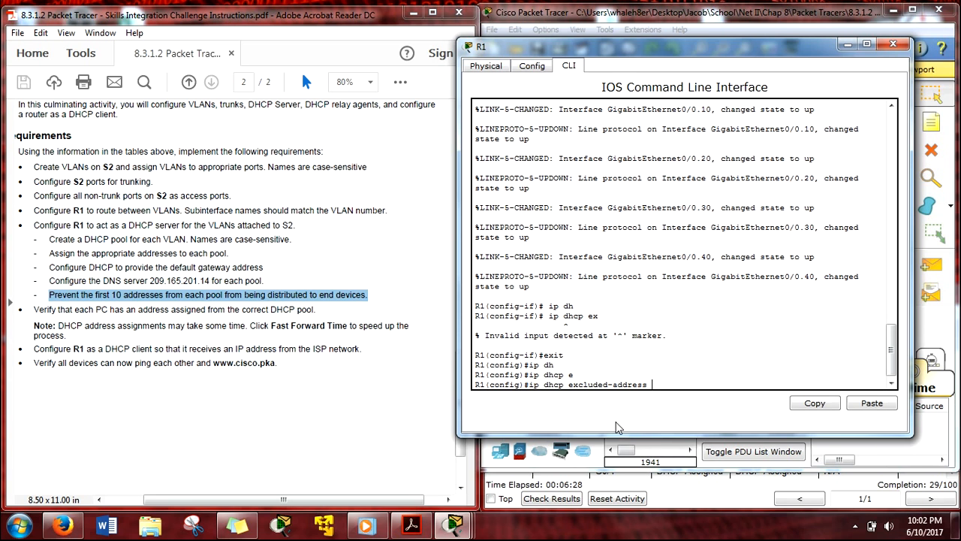
{"action": "left_click", "coordinate": [330, 390]}
{"action": "left_click_drag", "start_coordinate": [464, 398], "coordinate": [451, 254]}
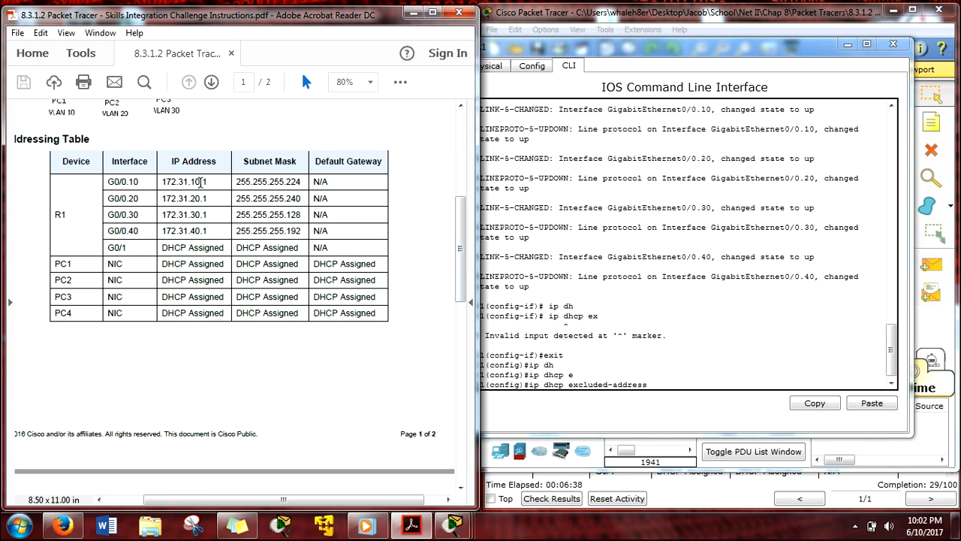
{"action": "left_click", "coordinate": [659, 387]}
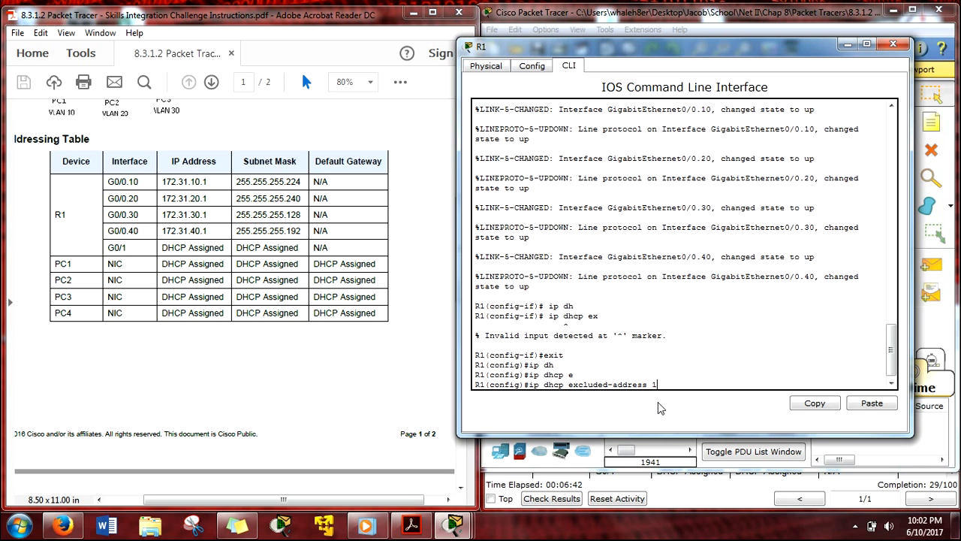
{"action": "type", "text": "172.31.10.1 172.31.10"}
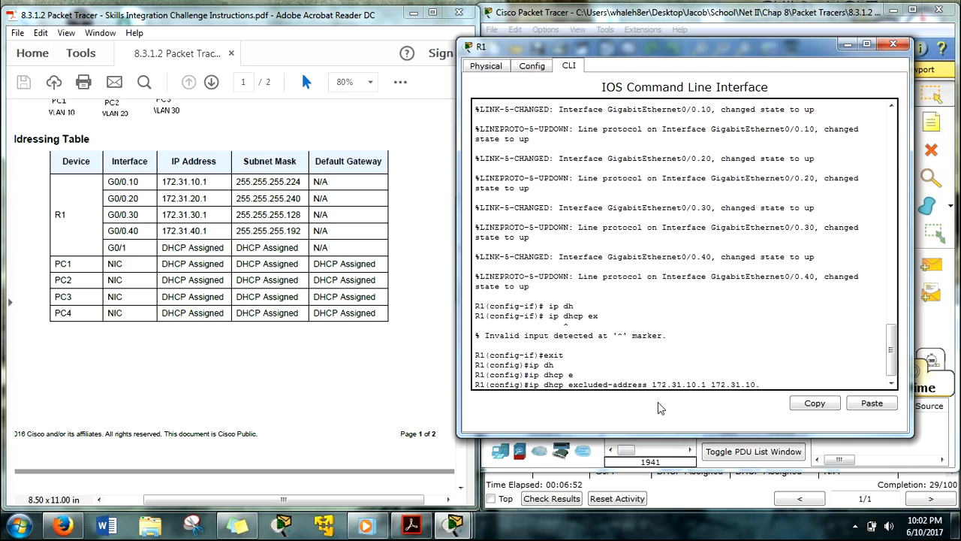
{"action": "type", "text": ".10"}
{"action": "key", "text": "Return"}
Exclude addresses 172.31.20.1 through 172.31.20.10 from DHCP on R1
{"action": "key", "text": "Up"}
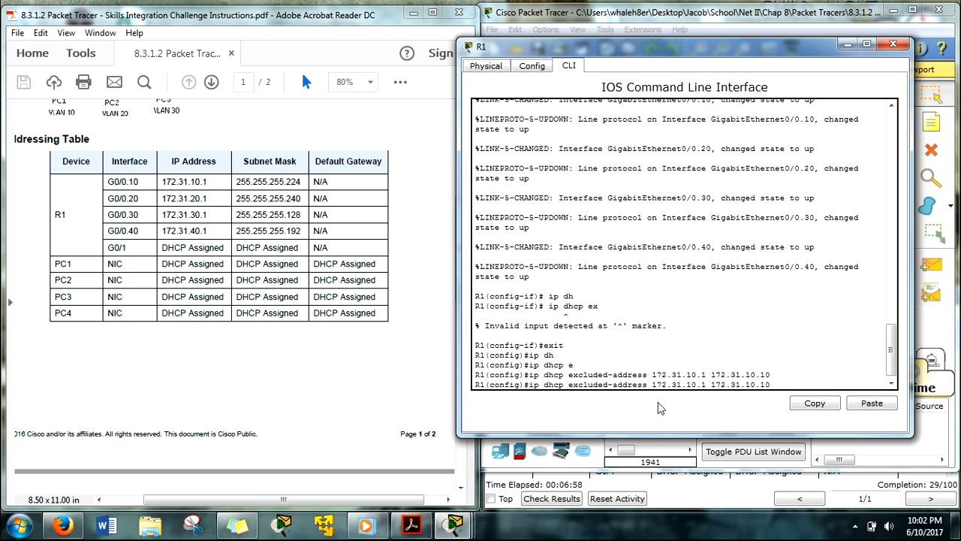
{"action": "key", "text": "BackSpace"}
{"action": "key", "text": "BackSpace"}
{"action": "key", "text": "BackSpace"}
{"action": "key", "text": "BackSpace"}
{"action": "key", "text": "BackSpace"}
{"action": "type", "text": "0.10"}
{"action": "key", "text": "Left"}
{"action": "key", "text": "Left"}
{"action": "key", "text": "Left"}
{"action": "key", "text": "Left"}
{"action": "type", "text": "2"}
{"action": "key", "text": "Left"}
{"action": "key", "text": "Left"}
{"action": "key", "text": "Left"}
{"action": "key", "text": "Left"}
{"action": "key", "text": "Left"}
{"action": "key", "text": "Left"}
{"action": "key", "text": "Left"}
{"action": "key", "text": "Left"}
{"action": "key", "text": "Left"}
{"action": "key", "text": "Left"}
{"action": "key", "text": "Left"}
{"action": "key", "text": "Left"}
{"action": "key", "text": "BackSpace"}
{"action": "type", "text": "2"}
{"action": "key", "text": "Return"}
Exclude addresses 172.31.30.1 through 172.31.30.10 from DHCP on R1
{"action": "key", "text": "Up"}
{"action": "key", "text": "Left"}
{"action": "key", "text": "Left"}
{"action": "key", "text": "Left"}
{"action": "key", "text": "Left"}
{"action": "key", "text": "BackSpace"}
{"action": "type", "text": "3"}
{"action": "key", "text": "Left"}
{"action": "key", "text": "Left"}
{"action": "key", "text": "Left"}
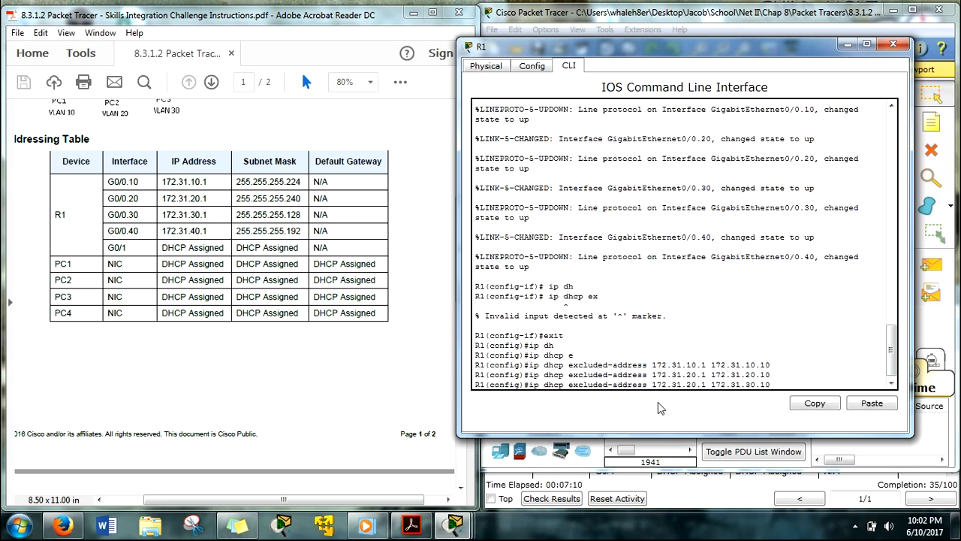
{"action": "key", "text": "BackSpace"}
{"action": "type", "text": "3"}
{"action": "key", "text": "Return"}
Exclude addresses 172.31.40.1 through 172.31.40.10 from DHCP on R1
{"action": "key", "text": "Up"}
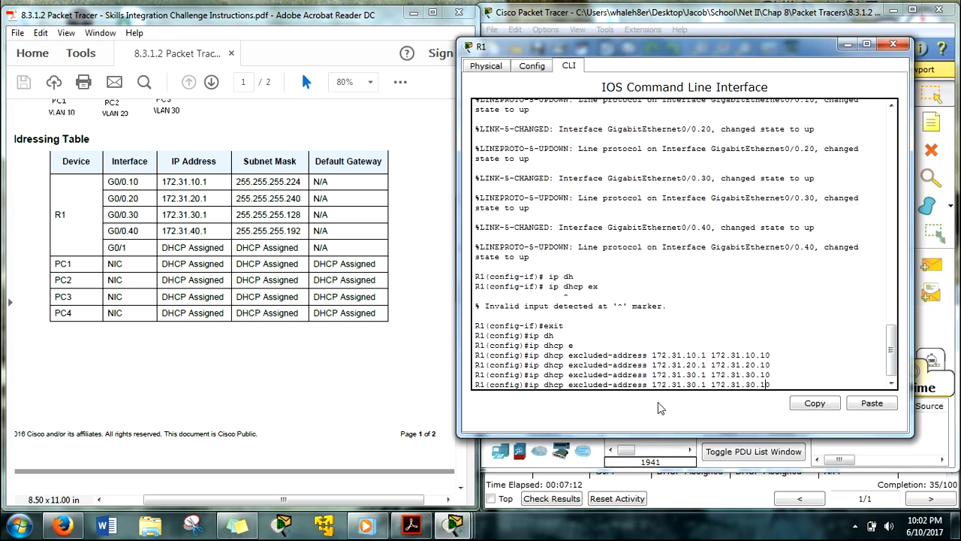
{"action": "key", "text": "Left"}
{"action": "key", "text": "Left"}
{"action": "key", "text": "Left"}
{"action": "key", "text": "Left"}
{"action": "key", "text": "BackSpace"}
{"action": "type", "text": "4"}
{"action": "key", "text": "Left"}
{"action": "key", "text": "Left"}
{"action": "key", "text": "Left"}
{"action": "key", "text": "Left"}
{"action": "key", "text": "Left"}
{"action": "key", "text": "Left"}
{"action": "key", "text": "Left"}
{"action": "key", "text": "Left"}
{"action": "key", "text": "Left"}
{"action": "key", "text": "Left"}
{"action": "key", "text": "Left"}
{"action": "key", "text": "Left"}
{"action": "key", "text": "BackSpace"}
{"action": "type", "text": "4"}
{"action": "key", "text": "Return"}
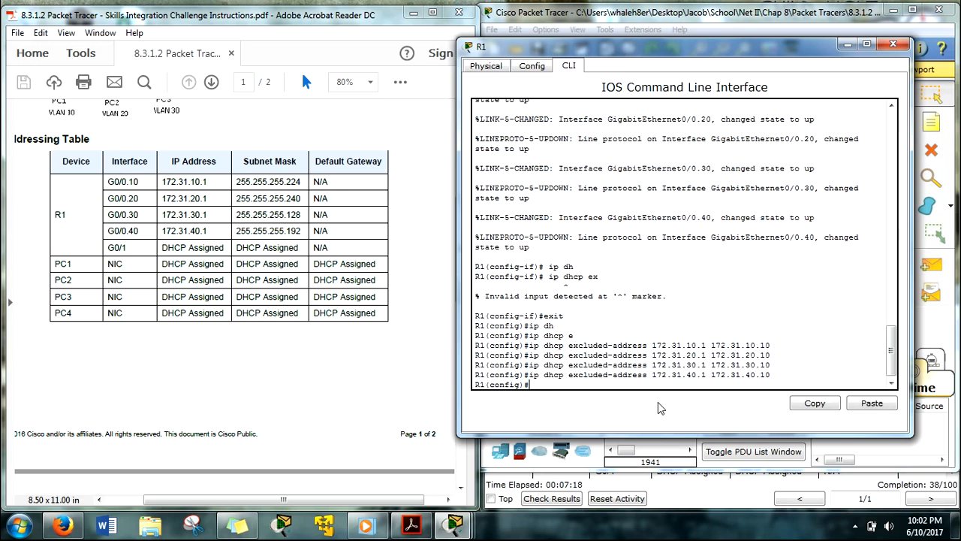
Create the DHCP pool VLAN_10 on R1, using the pool name from the instructions' DHCP information table
{"action": "left_click", "coordinate": [359, 449]}
{"action": "scroll", "coordinate": [360, 449], "scroll_direction": "down", "scroll_amount": 10}
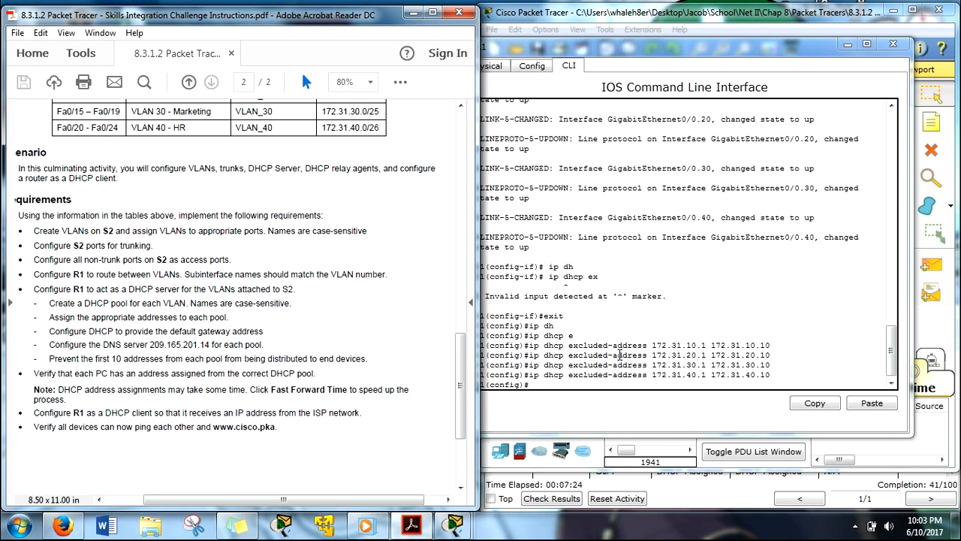
{"action": "left_click", "coordinate": [597, 384]}
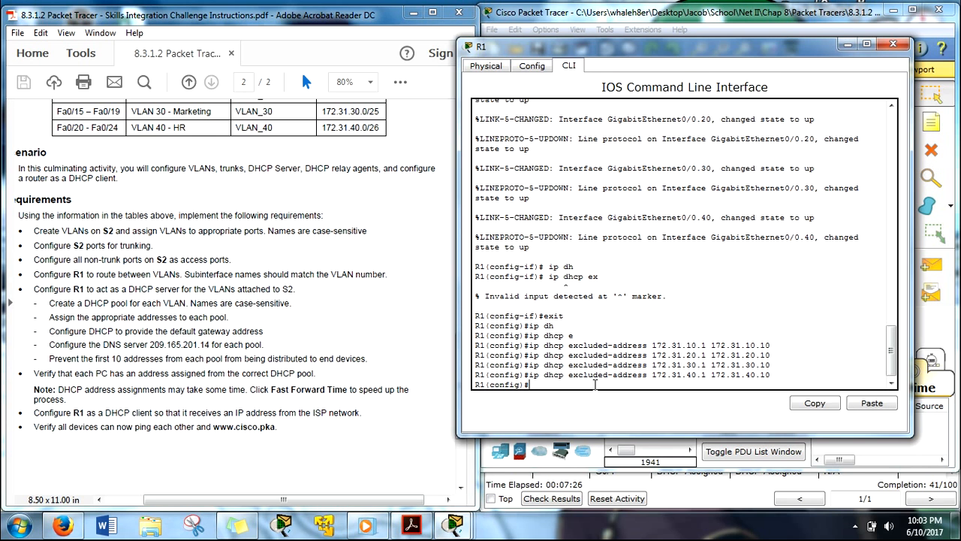
{"action": "type", "text": "ip dh"}
{"action": "key", "text": "Tab"}
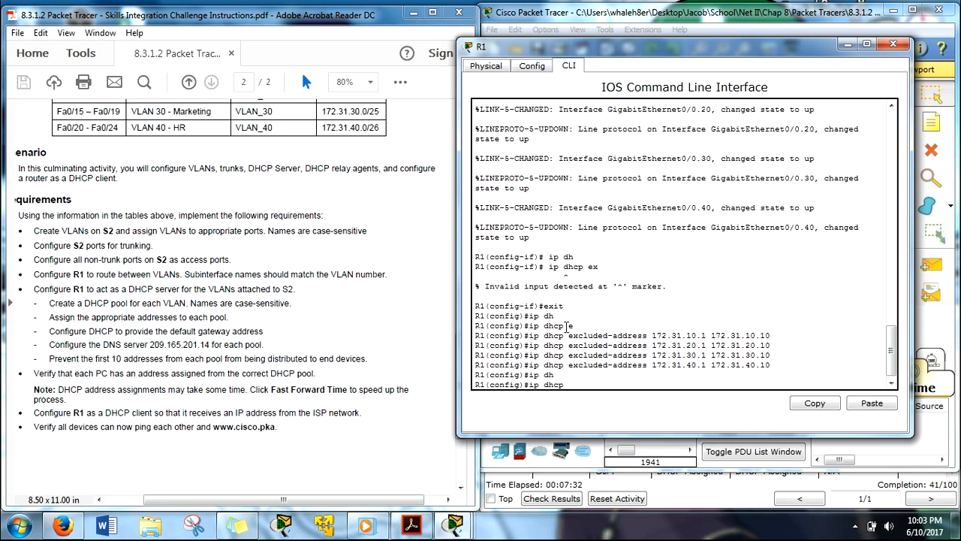
{"action": "type", "text": "po"}
{"action": "key", "text": "Tab"}
{"action": "type", "text": "VLAN"}
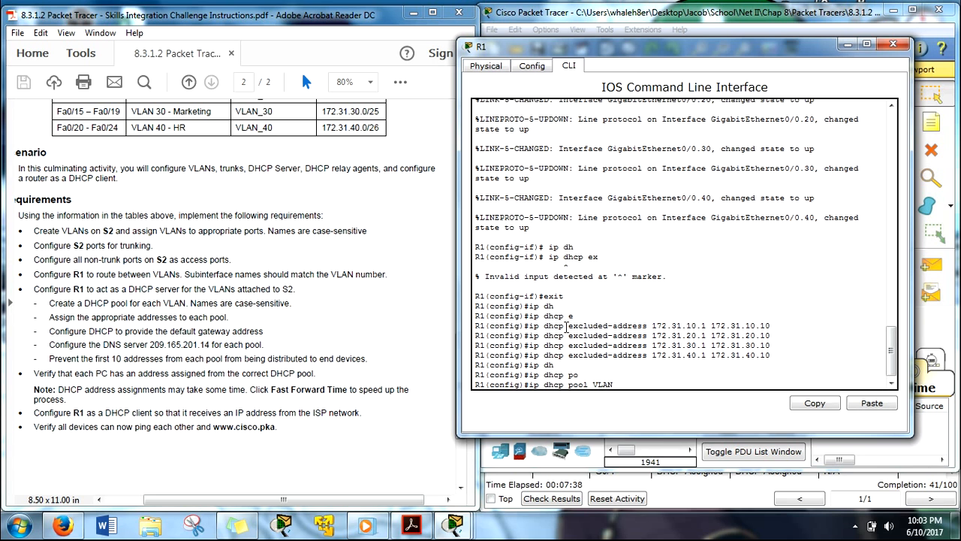
{"action": "left_click", "coordinate": [284, 264]}
{"action": "scroll", "coordinate": [285, 270], "scroll_direction": "up", "scroll_amount": 2}
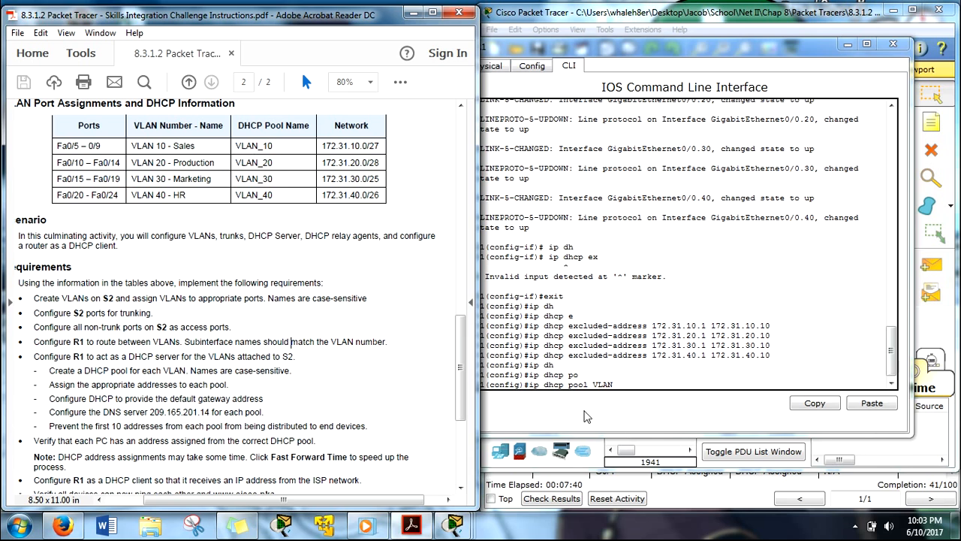
{"action": "left_click", "coordinate": [637, 384]}
{"action": "type", "text": "_1"}
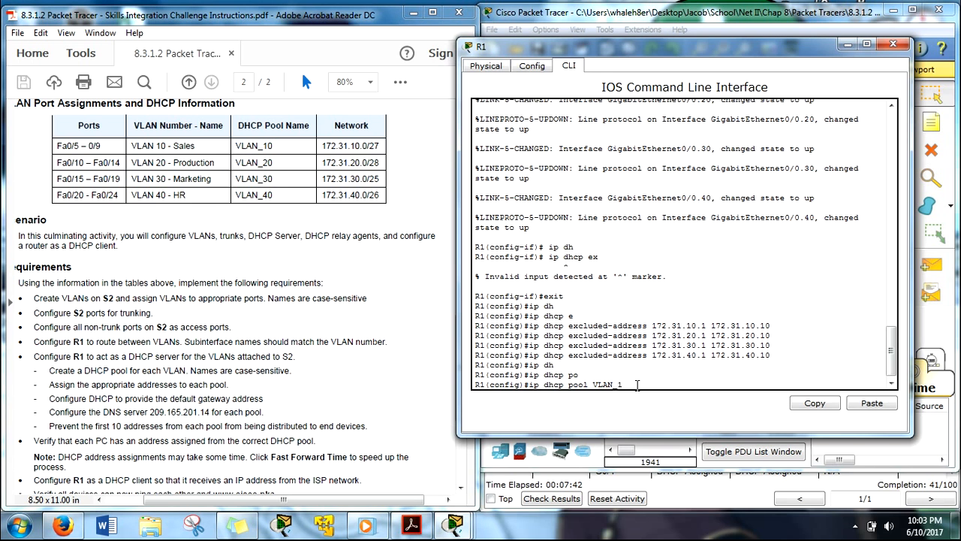
{"action": "type", "text": "0"}
{"action": "key", "text": "Return"}
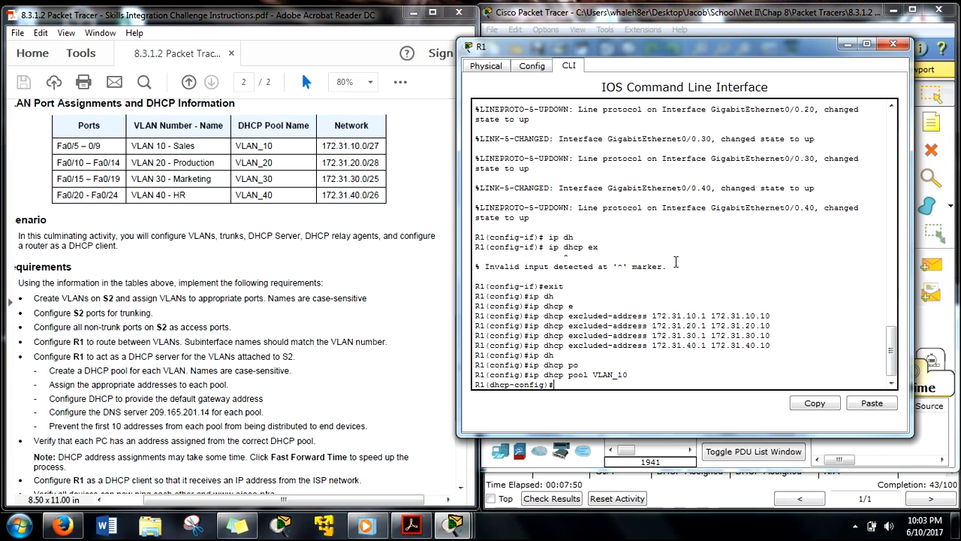
Set the VLAN_10 pool's network to 172.31.10.0 with mask 255.255.255.224
{"action": "type", "text": "ne"}
{"action": "key", "text": "Tab"}
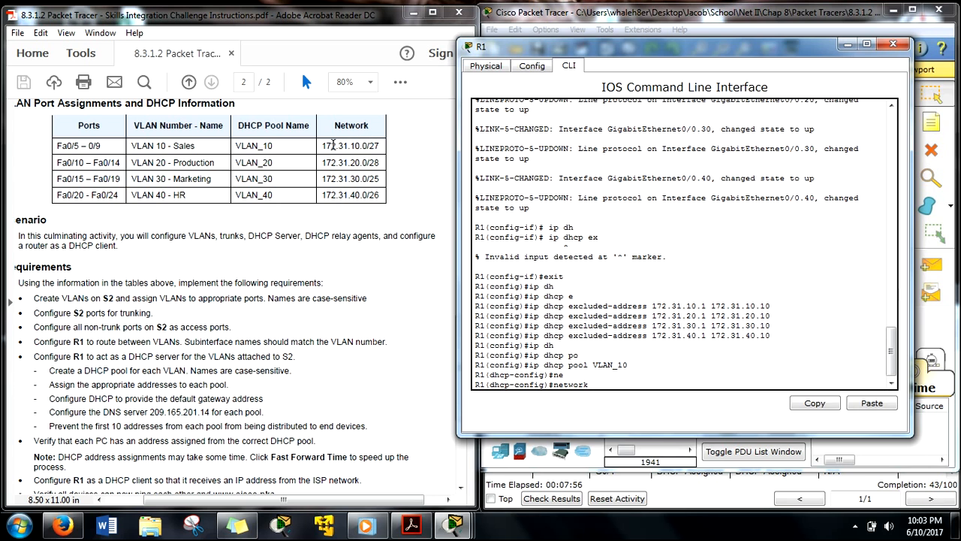
{"action": "type", "text": "172.31.10.0 255.255.255"}
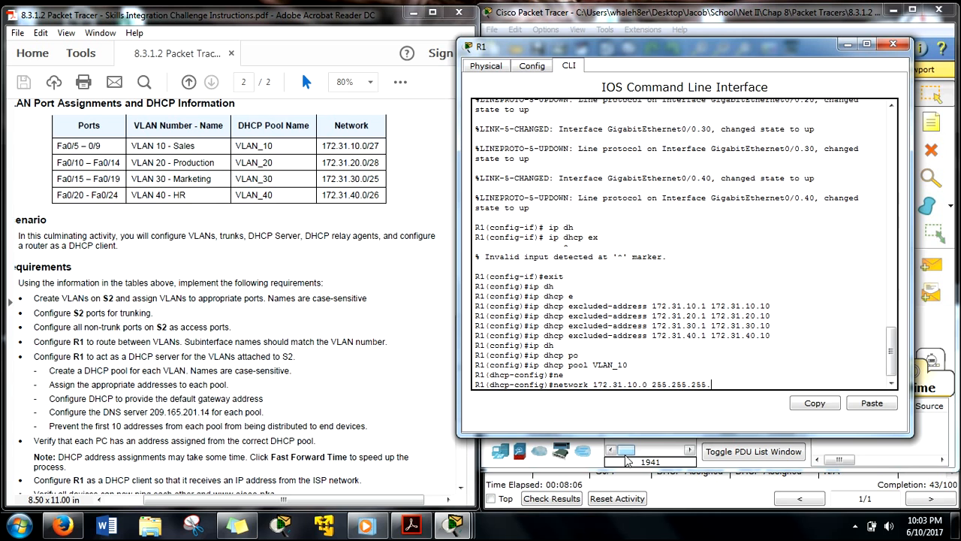
{"action": "type", "text": ".1"}
{"action": "key", "text": "BackSpace"}
{"action": "type", "text": "224"}
{"action": "key", "text": "Return"}
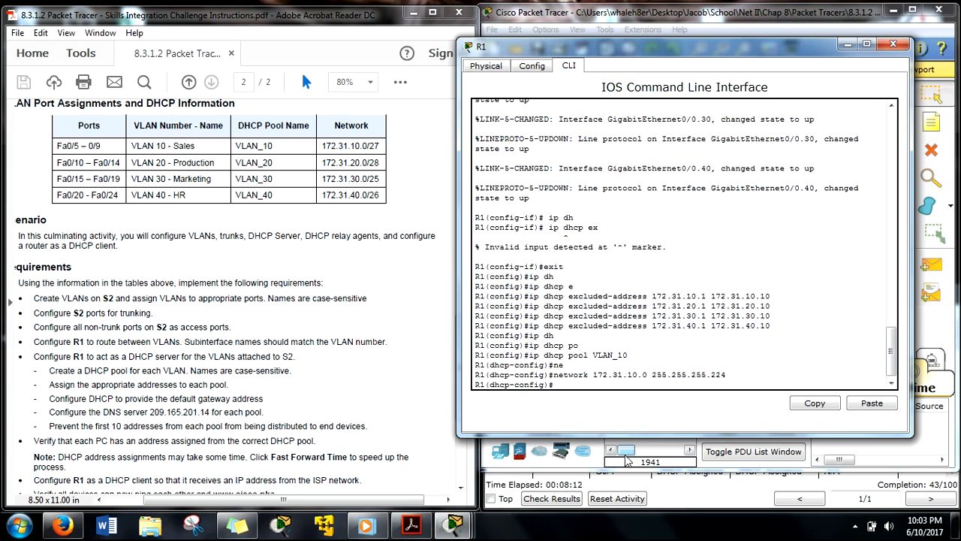
Set the VLAN_10 pool's default router to 172.31.10.1, checking the gateway address in the addressing table
{"action": "type", "text": "def"}
{"action": "key", "text": "Tab"}
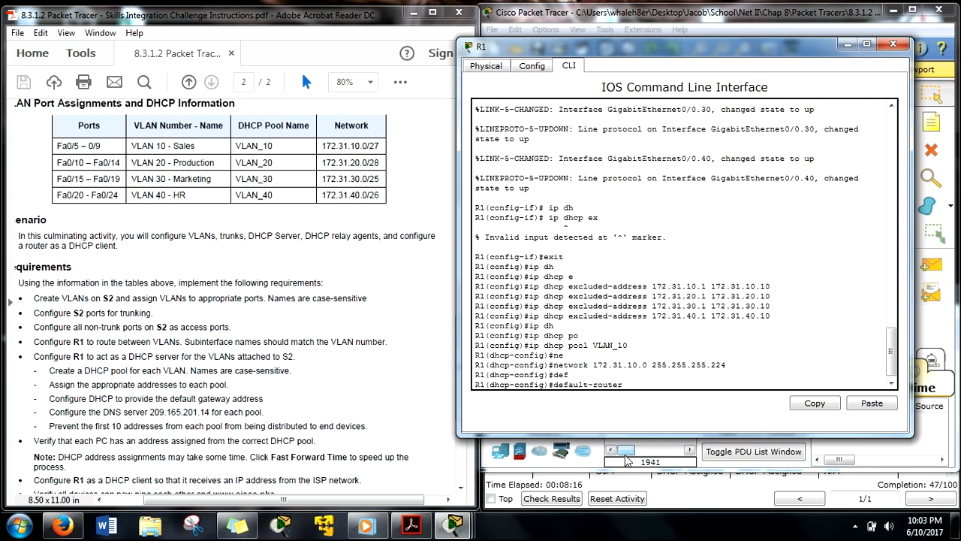
{"action": "left_click", "coordinate": [340, 162]}
{"action": "scroll", "coordinate": [297, 279], "scroll_direction": "up", "scroll_amount": 10}
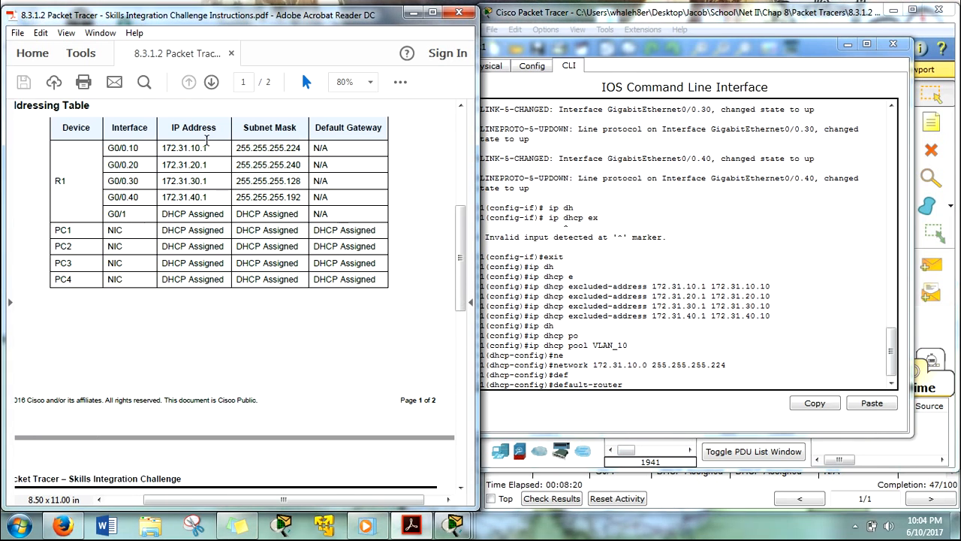
{"action": "scroll", "coordinate": [236, 278], "scroll_direction": "down", "scroll_amount": 10}
{"action": "scroll", "coordinate": [279, 293], "scroll_direction": "up", "scroll_amount": 1}
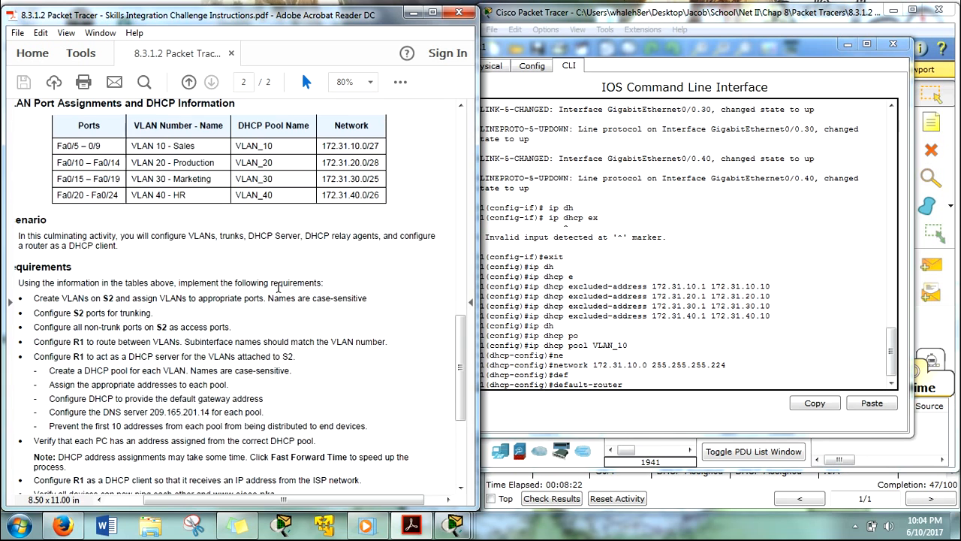
{"action": "left_click", "coordinate": [644, 398]}
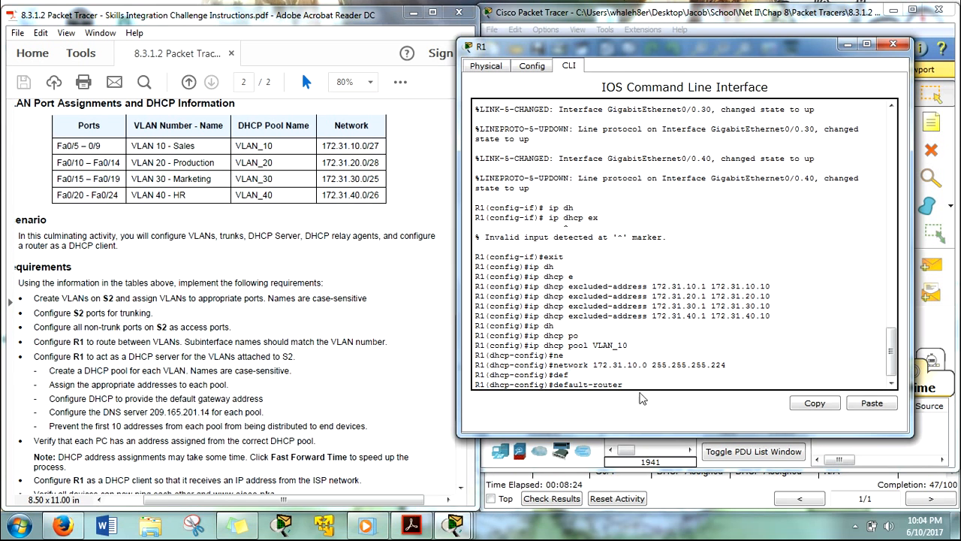
{"action": "type", "text": "172.31.10.1"}
{"action": "key", "text": "Return"}
Set the VLAN_10 pool's DNS server to 209.165.201.14, copying the address from the instructions
{"action": "type", "text": "dns"}
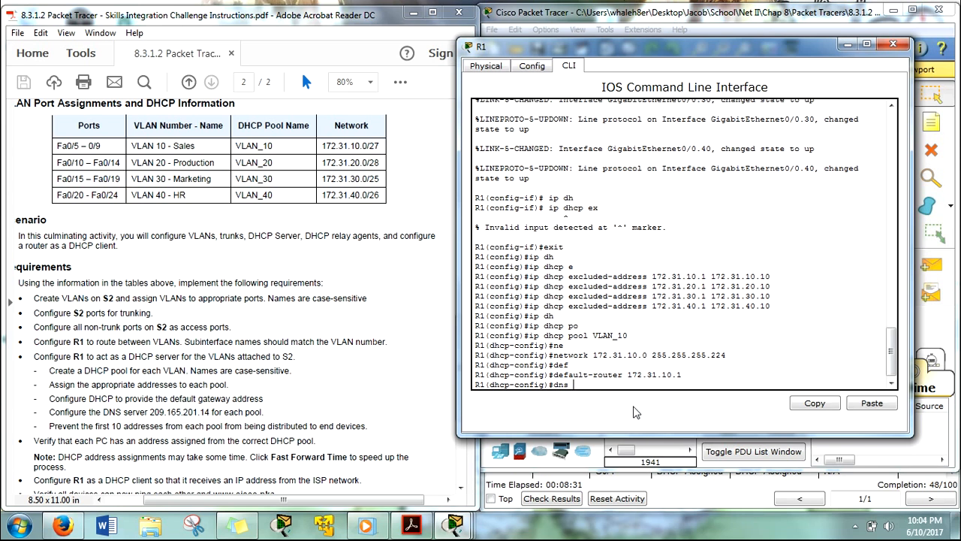
{"action": "key", "text": "Tab"}
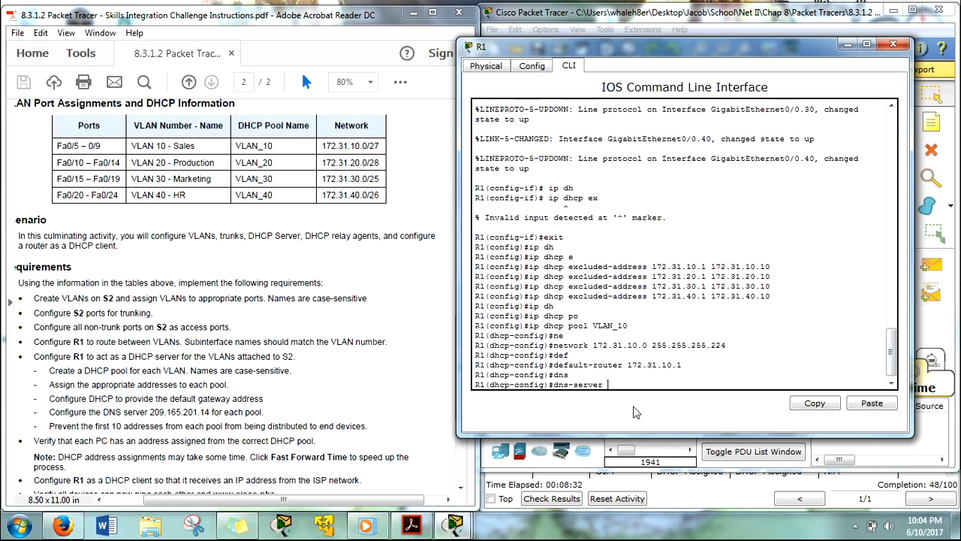
{"action": "left_click_drag", "start_coordinate": [149, 412], "coordinate": [213, 410]}
{"action": "right_click", "coordinate": [207, 412]}
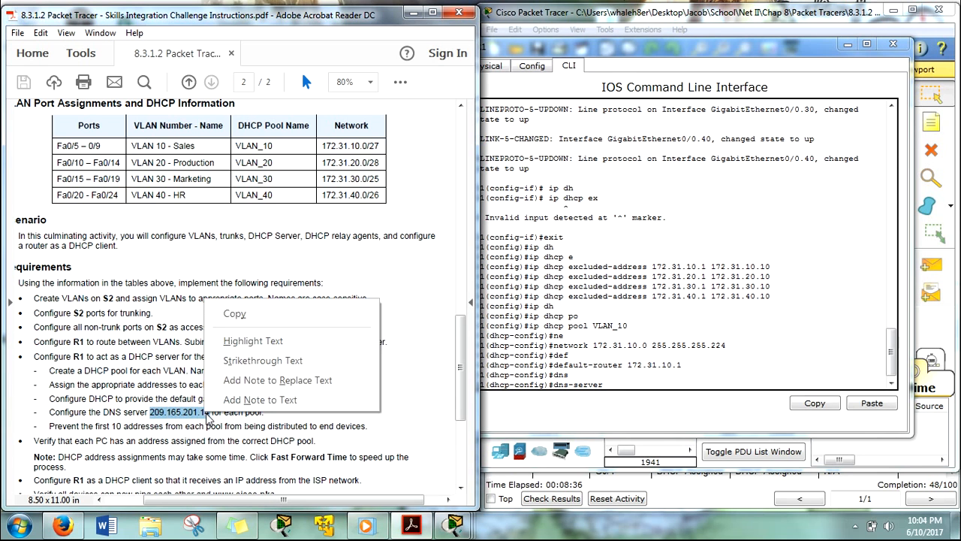
{"action": "left_click", "coordinate": [242, 314]}
{"action": "right_click", "coordinate": [662, 381]}
{"action": "left_click", "coordinate": [687, 410]}
{"action": "key", "text": "Return"}
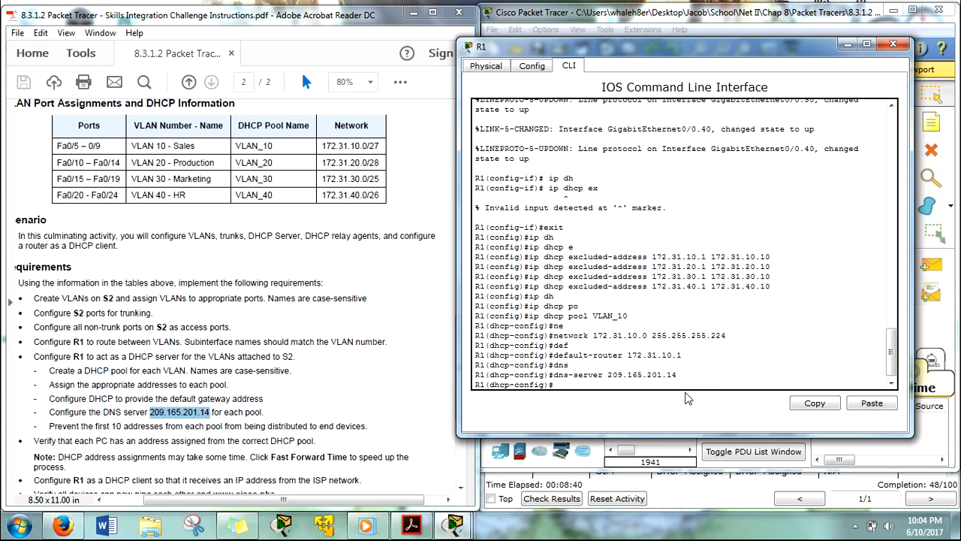
Create the DHCP pool VLAN_20 on R1 by reusing the earlier pool command
{"action": "key", "text": "Up"}
{"action": "key", "text": "Up"}
{"action": "key", "text": "Up"}
{"action": "key", "text": "Up"}
{"action": "key", "text": "BackSpace"}
{"action": "key", "text": "BackSpace"}
{"action": "type", "text": "20"}
{"action": "key", "text": "Return"}
Set the VLAN_20 pool's network to 172.31.20.0 with mask 255.255.255.240
{"action": "key", "text": "Up"}
{"action": "key", "text": "Up"}
{"action": "key", "text": "Up"}
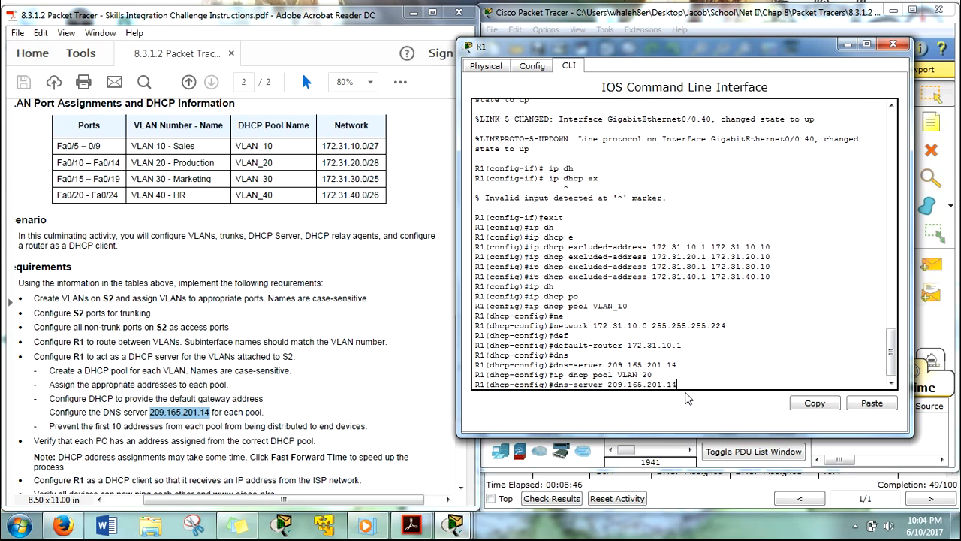
{"action": "key", "text": "Up"}
{"action": "key", "text": "BackSpace"}
{"action": "key", "text": "BackSpace"}
{"action": "key", "text": "BackSpace"}
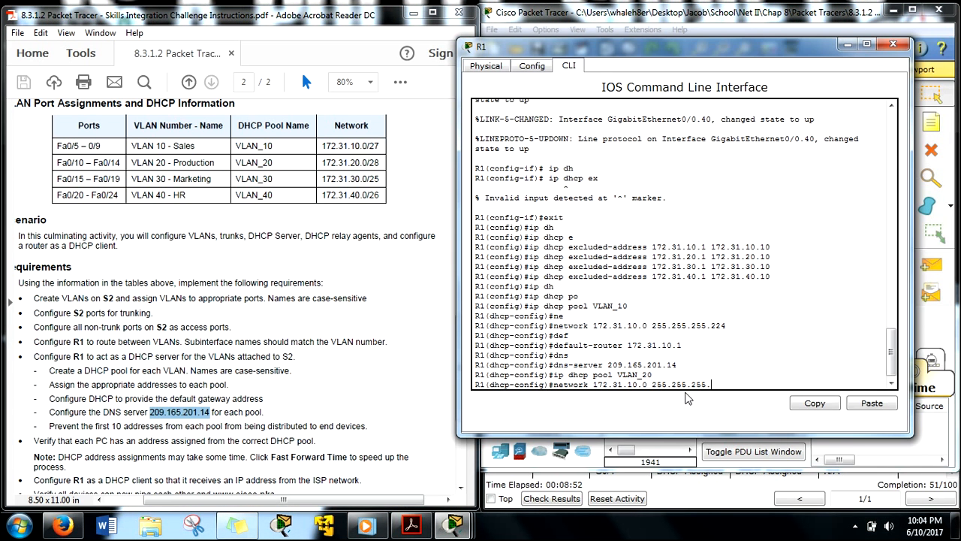
{"action": "key", "text": "Down"}
{"action": "key", "text": "Down"}
{"action": "key", "text": "Up"}
{"action": "key", "text": "Up"}
{"action": "key", "text": "BackSpace"}
{"action": "type", "text": "4"}
{"action": "key", "text": "BackSpace"}
{"action": "key", "text": "BackSpace"}
{"action": "type", "text": "30"}
{"action": "key", "text": "Return"}
Set the VLAN_20 pool's default router to 172.31.20.1
{"action": "key", "text": "Up"}
{"action": "key", "text": "Up"}
{"action": "key", "text": "Up"}
{"action": "key", "text": "Up"}
{"action": "key", "text": "Up"}
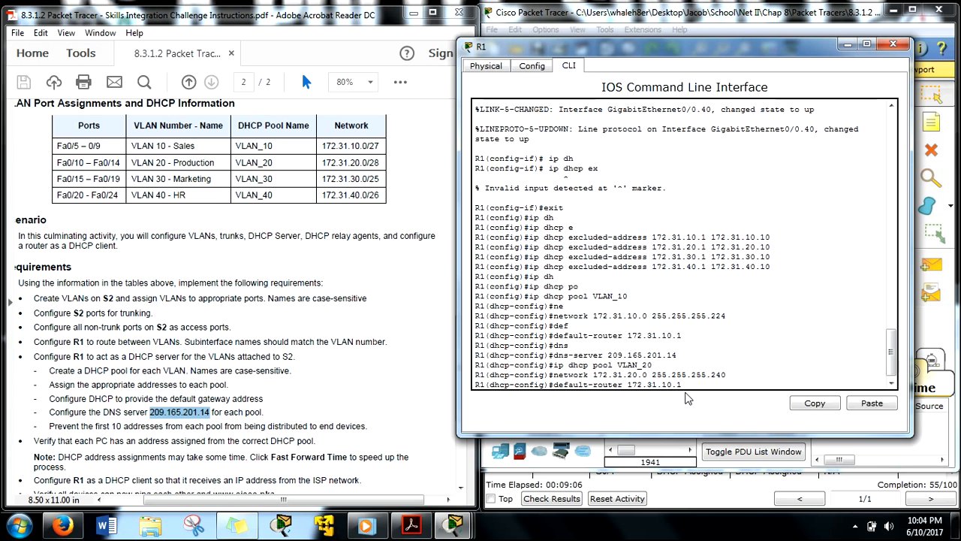
{"action": "key", "text": "BackSpace"}
{"action": "key", "text": "BackSpace"}
{"action": "type", "text": "20"}
{"action": "key", "text": "Return"}
Set the VLAN_20 pool's DNS server to 209.165.201.14
{"action": "key", "text": "Up"}
{"action": "key", "text": "Up"}
{"action": "key", "text": "Up"}
{"action": "key", "text": "Up"}
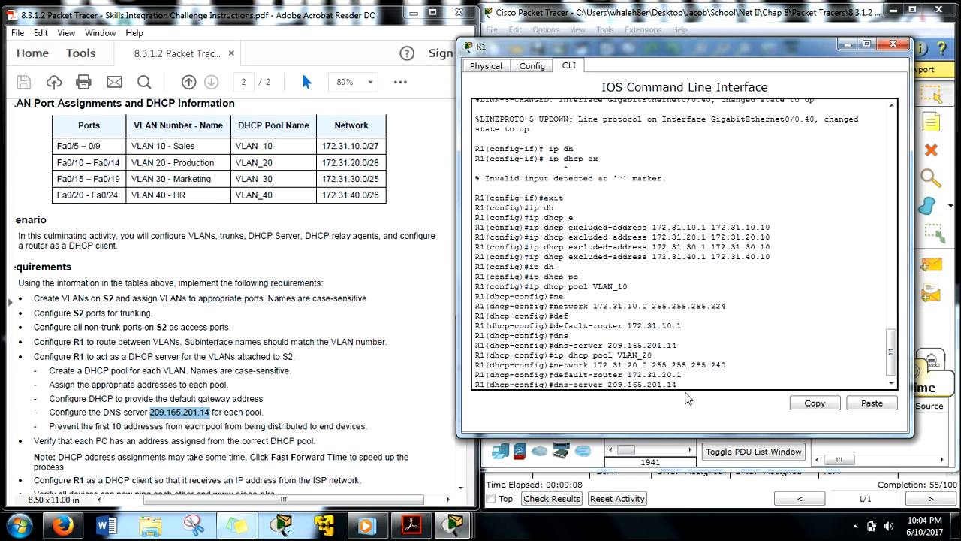
{"action": "key", "text": "Return"}
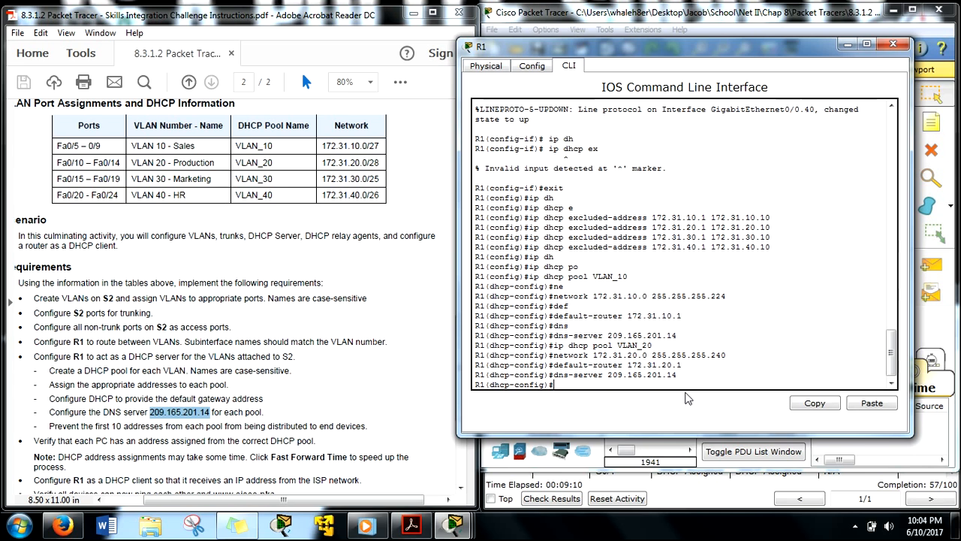
Create the DHCP pool VLAN_30 on R1 by reusing the earlier pool command
{"action": "key", "text": "Up"}
{"action": "key", "text": "Up"}
{"action": "key", "text": "Up"}
{"action": "key", "text": "Up"}
{"action": "key", "text": "BackSpace"}
{"action": "key", "text": "BackSpace"}
{"action": "type", "text": "30"}
{"action": "key", "text": "Return"}
Set the VLAN_30 pool's network to 172.31.30.0 with mask 255.255.255.128
{"action": "key", "text": "Up"}
{"action": "key", "text": "Up"}
{"action": "key", "text": "Up"}
{"action": "key", "text": "Up"}
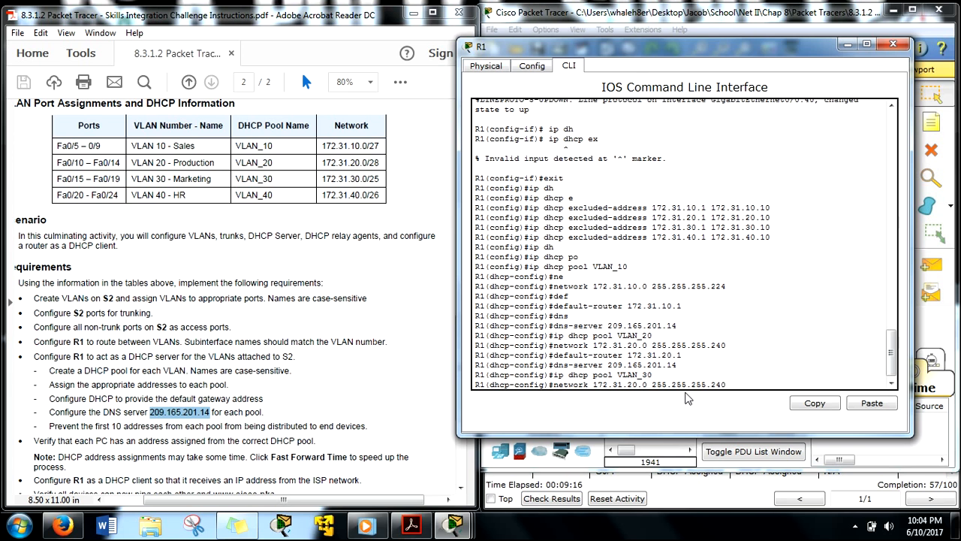
{"action": "key", "text": "BackSpace"}
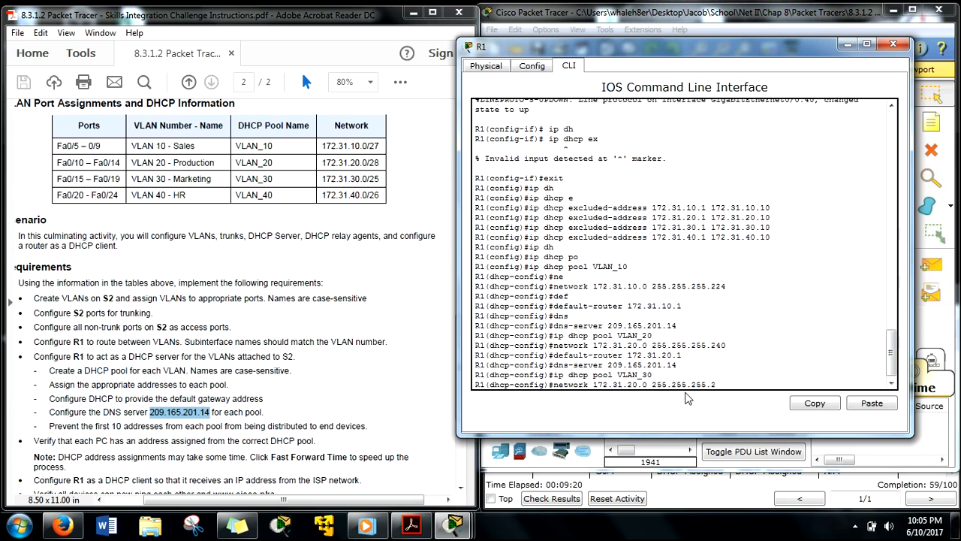
{"action": "key", "text": "BackSpace"}
{"action": "type", "text": "12"}
{"action": "key", "text": "Left"}
{"action": "key", "text": "Left"}
{"action": "key", "text": "Left"}
{"action": "key", "text": "Left"}
{"action": "key", "text": "Left"}
{"action": "key", "text": "Left"}
{"action": "key", "text": "Left"}
{"action": "key", "text": "BackSpace"}
{"action": "type", "text": "3"}
{"action": "key", "text": "Return"}
Set the VLAN_30 pool's DNS server to 209.165.201.14 by recalling the earlier command
{"action": "key", "text": "Up"}
{"action": "key", "text": "Up"}
{"action": "key", "text": "Up"}
{"action": "key", "text": "Up"}
{"action": "key", "text": "Up"}
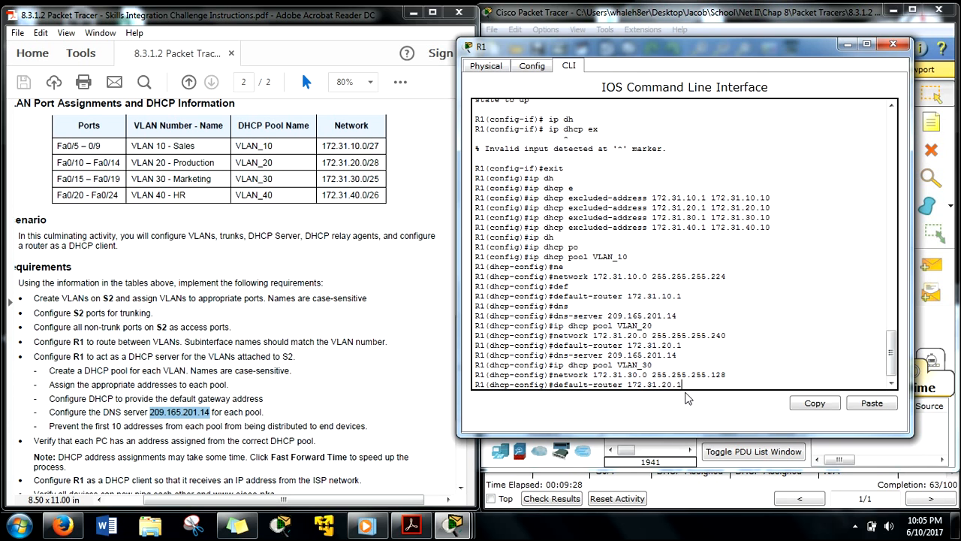
{"action": "key", "text": "Down"}
{"action": "key", "text": "Down"}
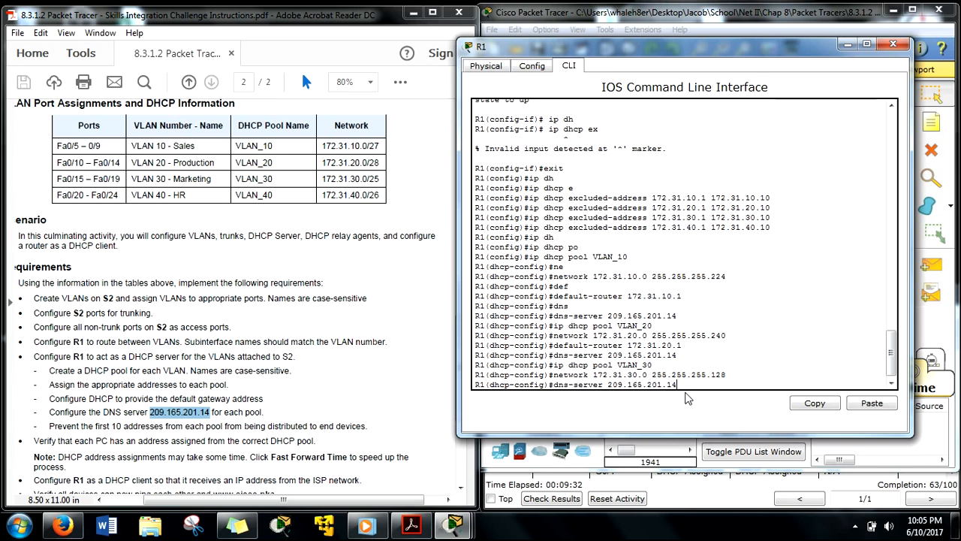
{"action": "key", "text": "Return"}
Create the DHCP pool VLAN_40 on R1 by editing an earlier pool command
{"action": "key", "text": "Up"}
{"action": "key", "text": "Up"}
{"action": "key", "text": "Up"}
{"action": "key", "text": "Up"}
{"action": "key", "text": "Up"}
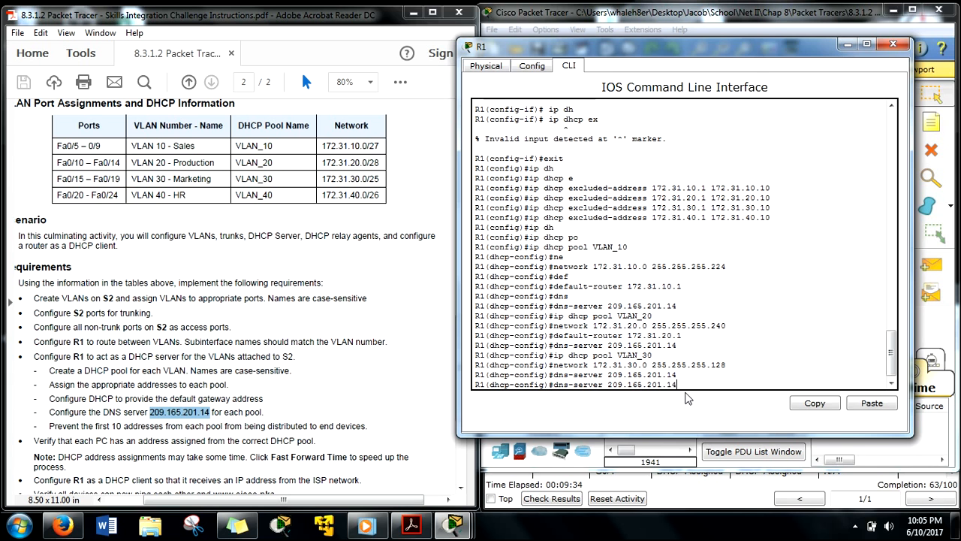
{"action": "key", "text": "Up"}
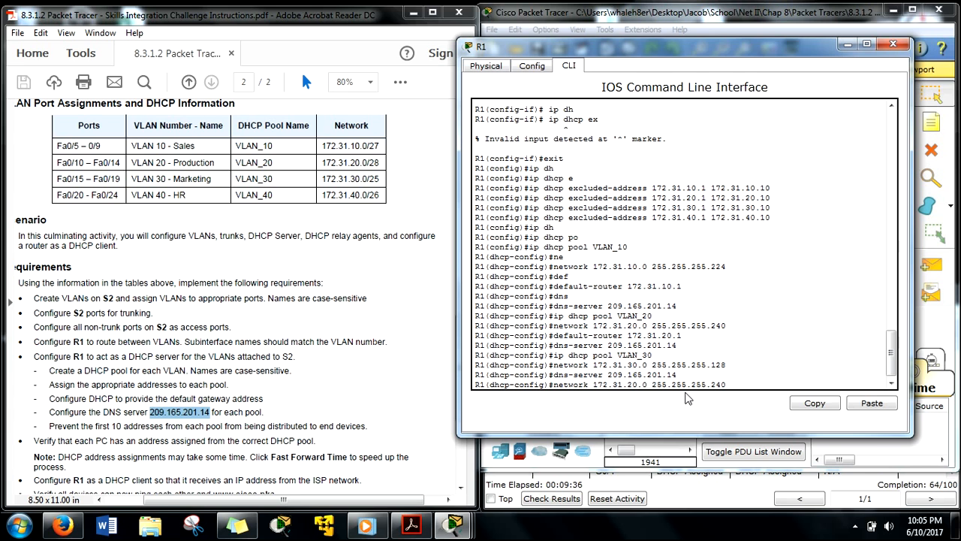
{"action": "key", "text": "Up"}
{"action": "key", "text": "BackSpace"}
{"action": "key", "text": "BackSpace"}
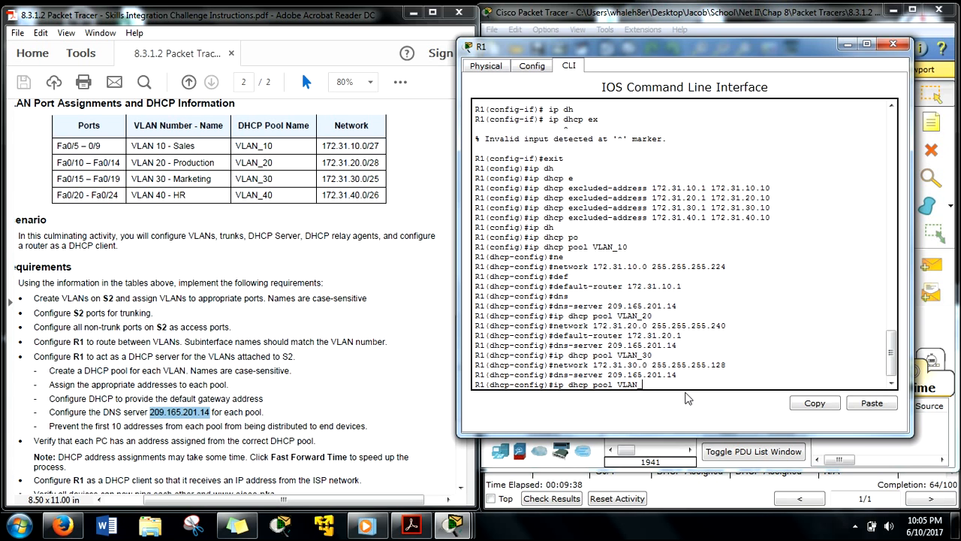
{"action": "type", "text": "40"}
{"action": "key", "text": "Return"}
Set the VLAN_40 pool's network to 172.31.40.0 with mask 255.255.255.192
{"action": "key", "text": "Up"}
{"action": "key", "text": "Up"}
{"action": "key", "text": "Up"}
{"action": "key", "text": "Up"}
{"action": "key", "text": "Up"}
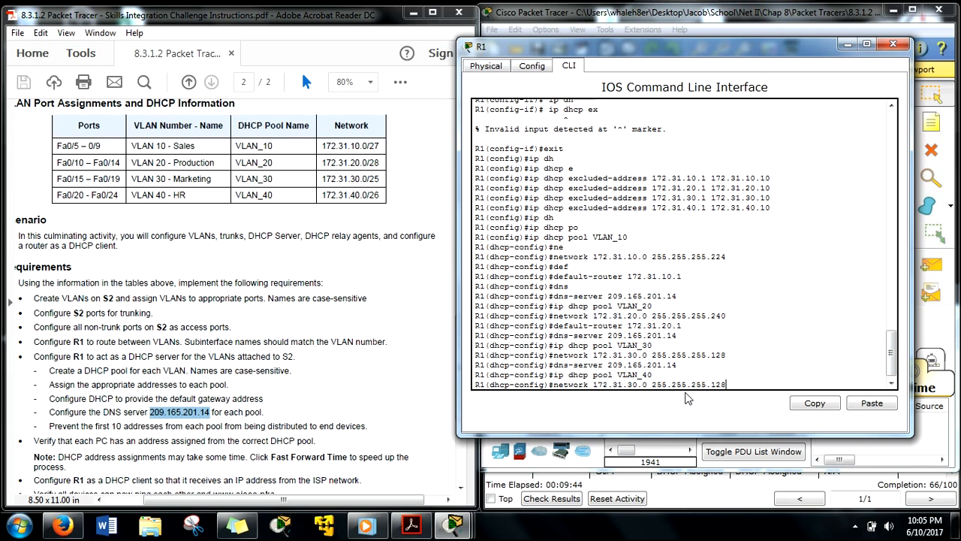
{"action": "key", "text": "BackSpace"}
{"action": "key", "text": "BackSpace"}
{"action": "key", "text": "BackSpace"}
{"action": "type", "text": "192"}
{"action": "key", "text": "Left"}
{"action": "key", "text": "Left"}
{"action": "key", "text": "Left"}
{"action": "key", "text": "Left"}
{"action": "key", "text": "Left"}
{"action": "key", "text": "Left"}
{"action": "key", "text": "Left"}
{"action": "key", "text": "Left"}
{"action": "key", "text": "Left"}
{"action": "key", "text": "Left"}
{"action": "key", "text": "Left"}
{"action": "key", "text": "Left"}
{"action": "key", "text": "Left"}
{"action": "key", "text": "Left"}
{"action": "key", "text": "Left"}
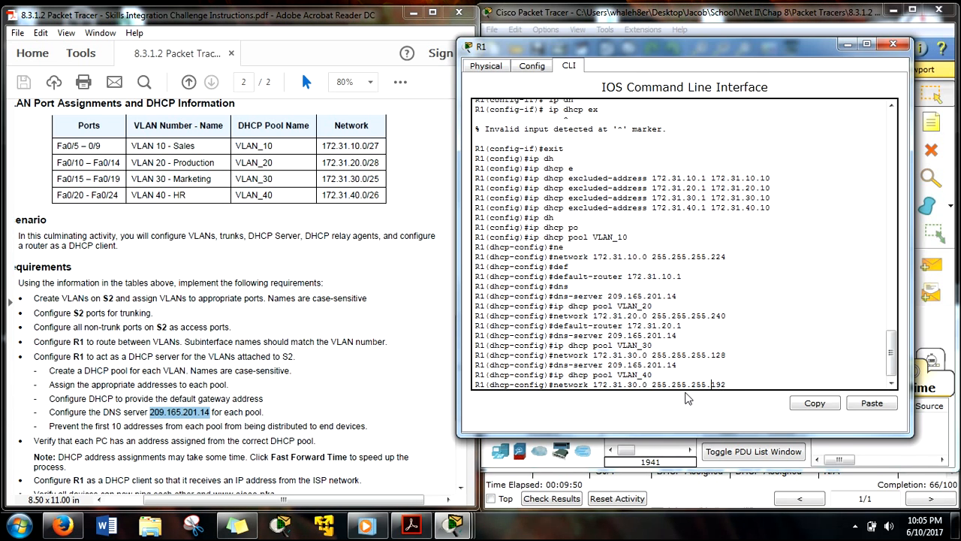
{"action": "key", "text": "BackSpace"}
{"action": "type", "text": "4"}
{"action": "key", "text": "Return"}
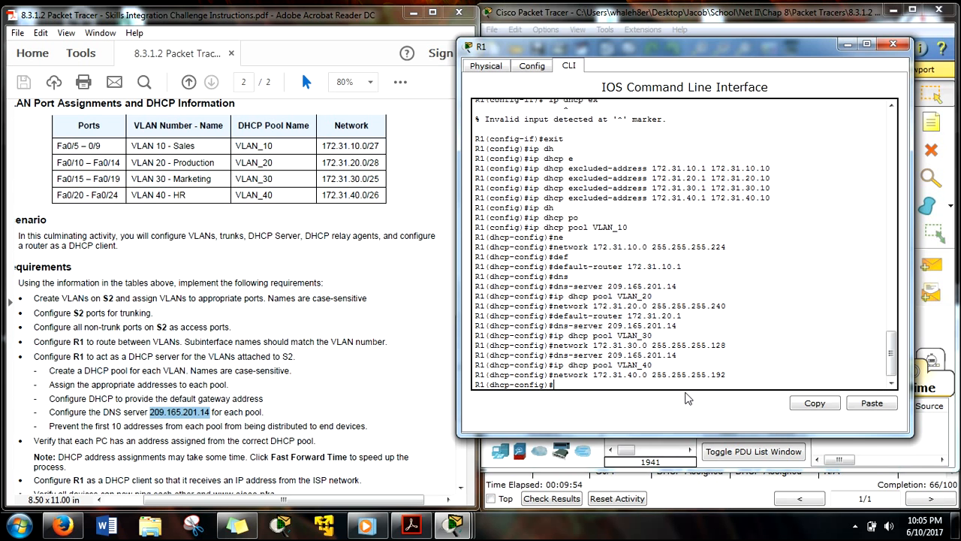
Set the VLAN_40 pool's DNS server to 209.165.201.14
{"action": "key", "text": "Up"}
{"action": "key", "text": "Up"}
{"action": "key", "text": "Up"}
{"action": "key", "text": "Return"}
Set the VLAN_40 pool's default router to 172.31.40.1
{"action": "key", "text": "Up"}
{"action": "key", "text": "Up"}
{"action": "key", "text": "Up"}
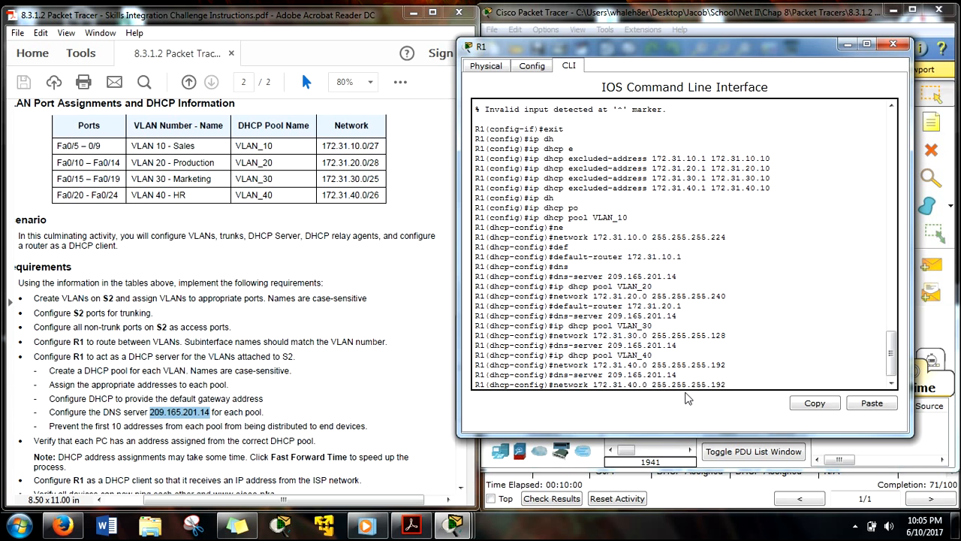
{"action": "key", "text": "Up"}
{"action": "key", "text": "Up"}
{"action": "key", "text": "Up"}
{"action": "key", "text": "Up"}
{"action": "key", "text": "Up"}
{"action": "key", "text": "Left"}
{"action": "key", "text": "Left"}
{"action": "key", "text": "Left"}
{"action": "key", "text": "BackSpace"}
{"action": "type", "text": "4"}
{"action": "key", "text": "Return"}
Return to the configuration of R1's existing DHCP pool VLAN_30
{"action": "key", "text": "Up"}
{"action": "key", "text": "Up"}
{"action": "key", "text": "Up"}
{"action": "key", "text": "Up"}
{"action": "key", "text": "BackSpace"}
{"action": "type", "text": "30"}
{"action": "key", "text": "Return"}
Set the VLAN_30 pool's default router to 172.31.30.1
{"action": "key", "text": "Up"}
{"action": "key", "text": "Up"}
{"action": "key", "text": "Up"}
{"action": "key", "text": "Up"}
{"action": "key", "text": "Down"}
{"action": "key", "text": "Down"}
{"action": "key", "text": "Left"}
{"action": "key", "text": "Left"}
{"action": "key", "text": "Left"}
{"action": "key", "text": "BackSpace"}
{"action": "type", "text": "3"}
{"action": "key", "text": "Return"}
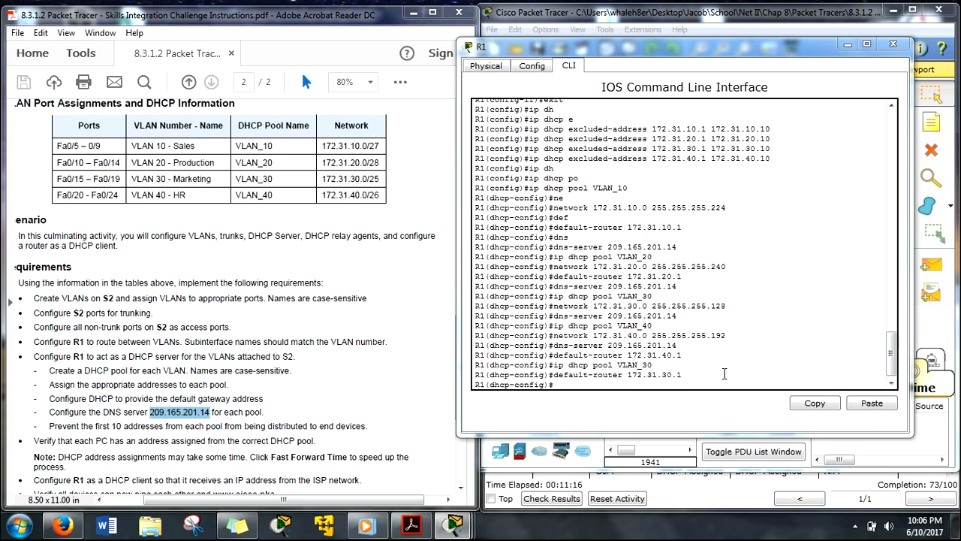
Check the remaining requirements in the instructions PDF and uncover the network topology behind R1's window
{"action": "left_click", "coordinate": [168, 431]}
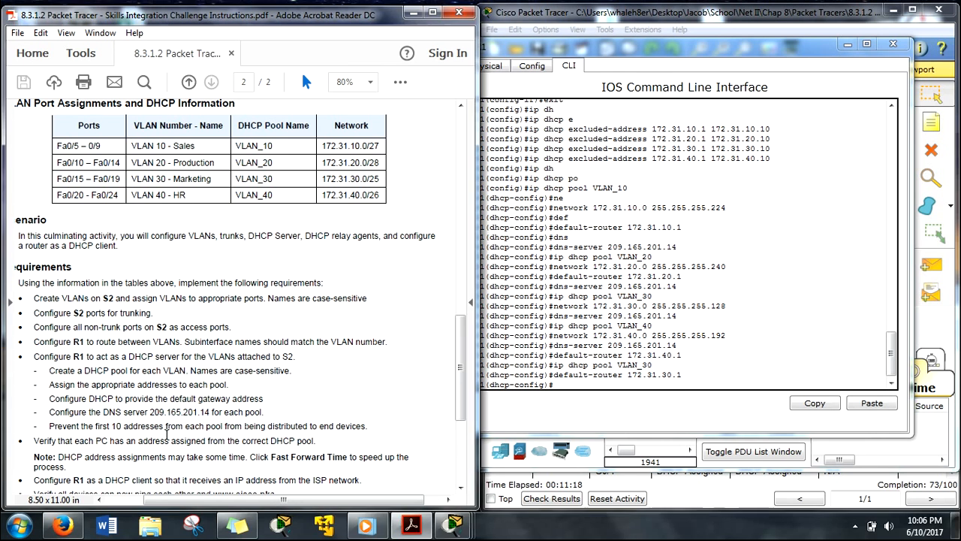
{"action": "scroll", "coordinate": [114, 446], "scroll_direction": "down", "scroll_amount": 2}
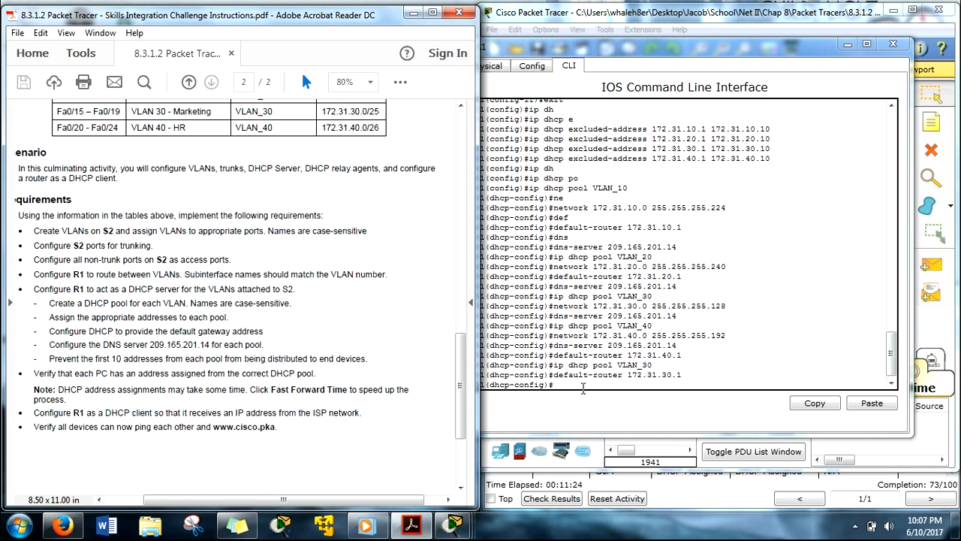
{"action": "left_click_drag", "start_coordinate": [825, 50], "coordinate": [367, 46]}
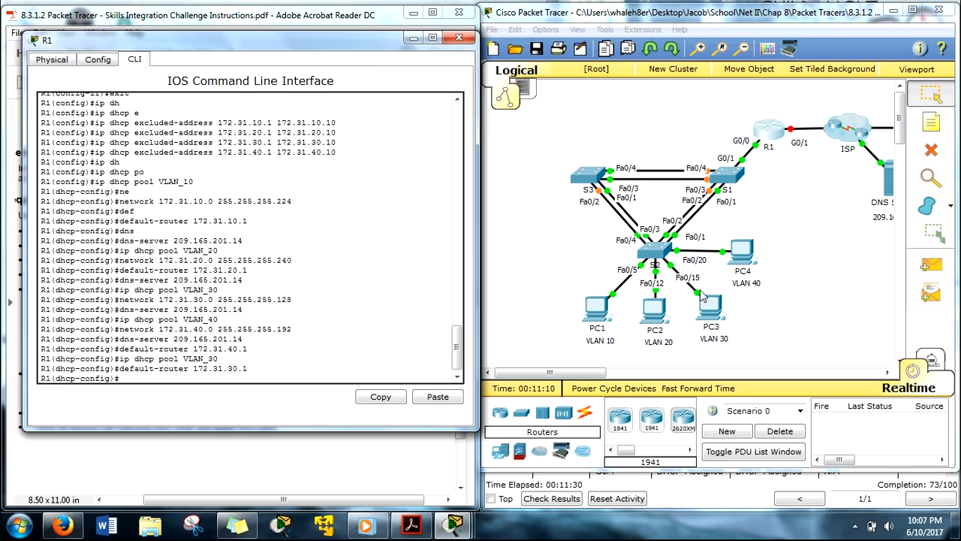
Switch PC1's IPv4 configuration to DHCP and close its window
{"action": "left_click", "coordinate": [598, 310]}
{"action": "left_click_drag", "start_coordinate": [545, 96], "coordinate": [710, 71]}
{"action": "left_click", "coordinate": [551, 90]}
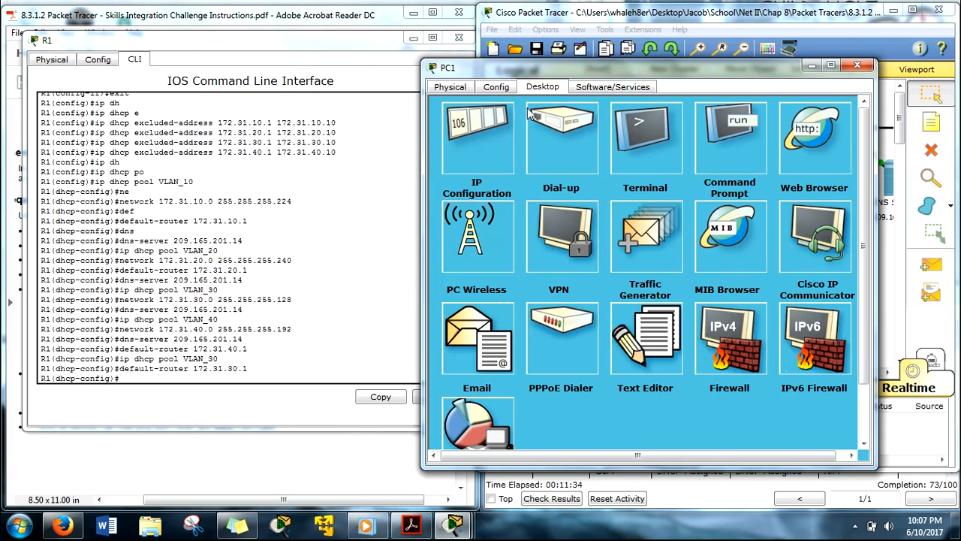
{"action": "left_click", "coordinate": [491, 145]}
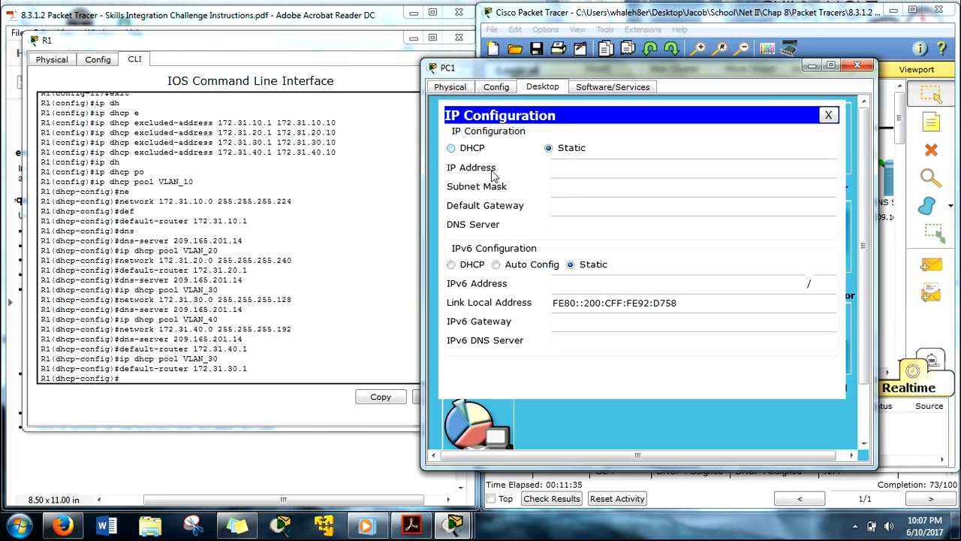
{"action": "left_click", "coordinate": [452, 148]}
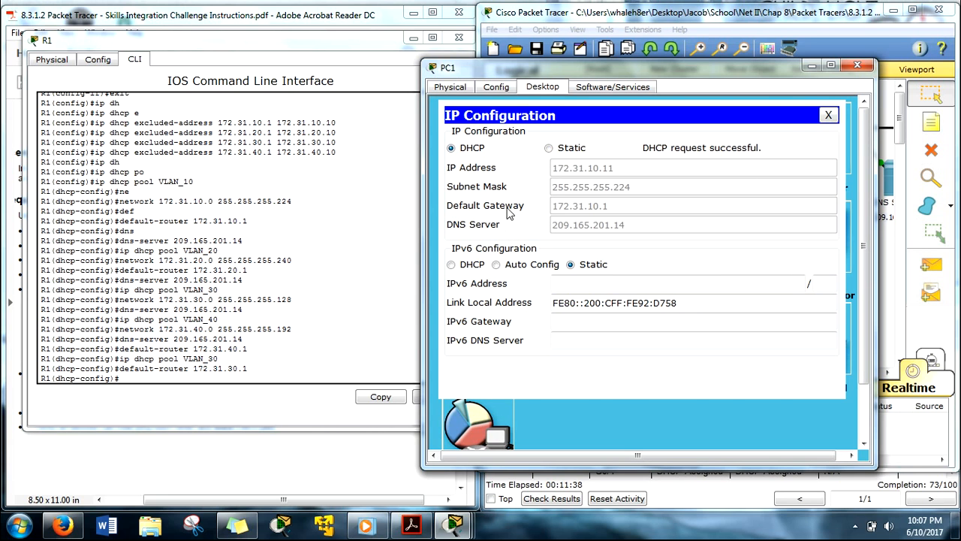
{"action": "left_click", "coordinate": [828, 117]}
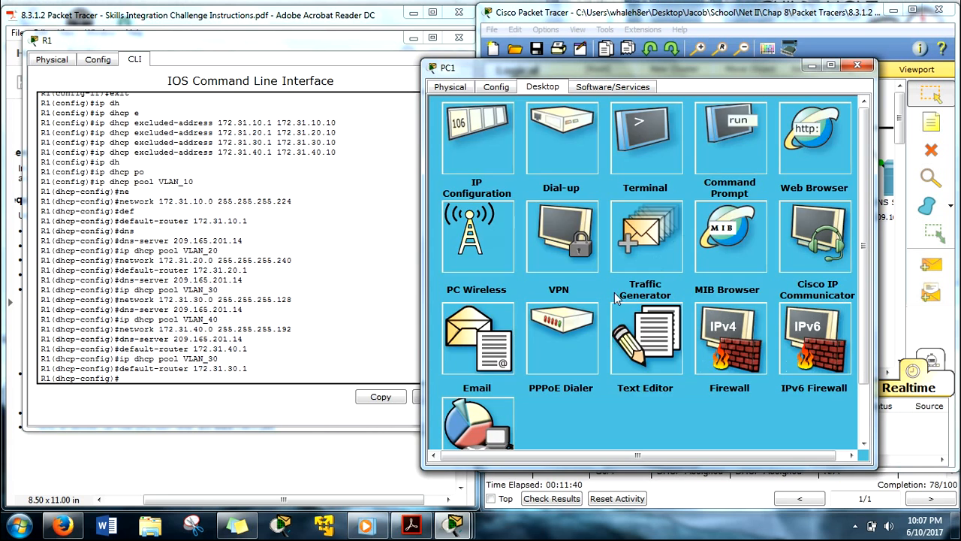
{"action": "left_click", "coordinate": [857, 66]}
Switch PC2's IPv4 configuration to DHCP and close its window
{"action": "left_click", "coordinate": [654, 307]}
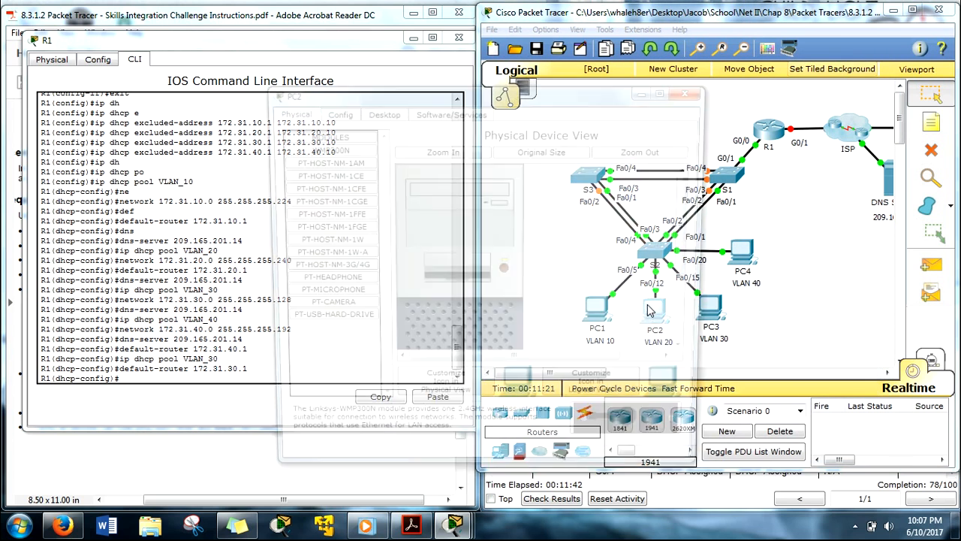
{"action": "left_click", "coordinate": [379, 112]}
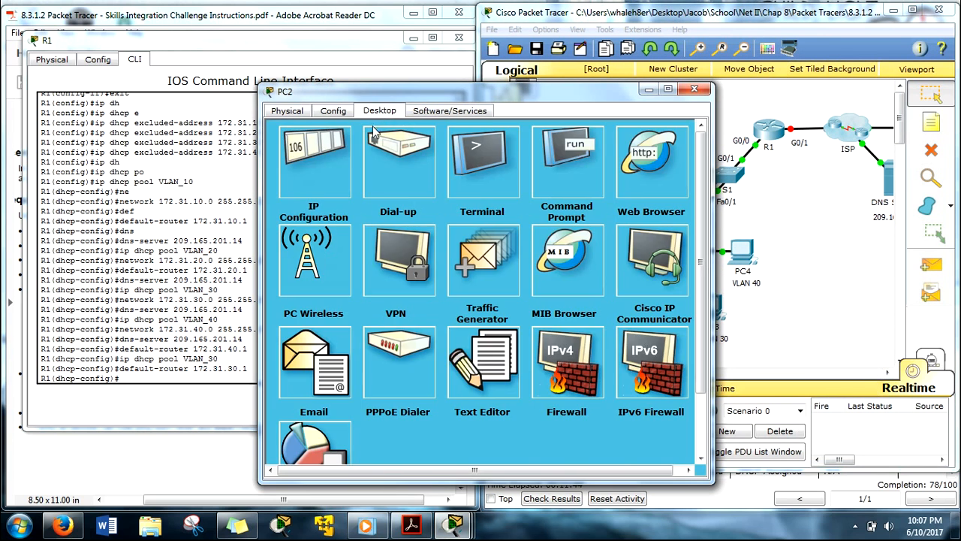
{"action": "left_click", "coordinate": [319, 163]}
{"action": "left_click", "coordinate": [323, 172]}
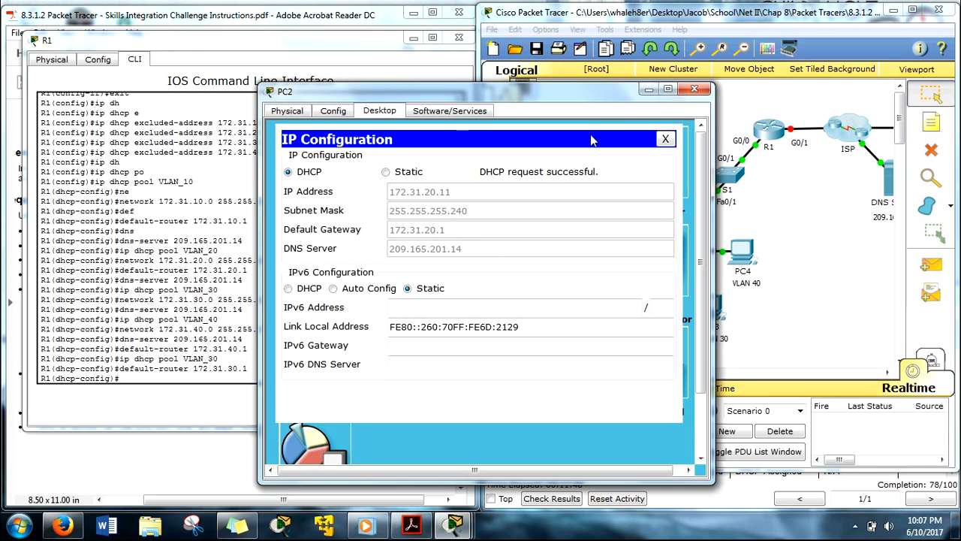
{"action": "left_click", "coordinate": [695, 89]}
Switch PC3's IPv4 configuration to DHCP and close its window
{"action": "left_click", "coordinate": [713, 308]}
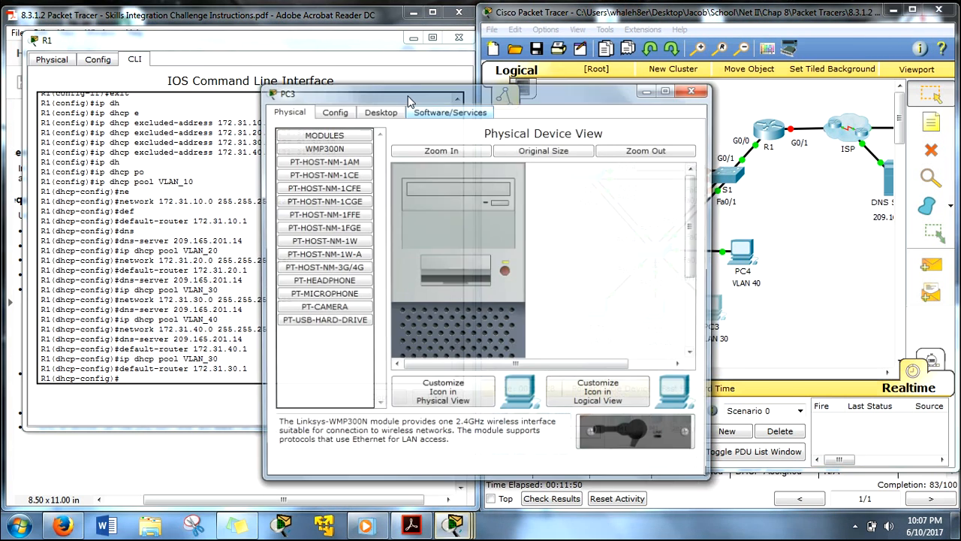
{"action": "left_click", "coordinate": [375, 112]}
{"action": "left_click", "coordinate": [340, 159]}
{"action": "left_click", "coordinate": [305, 182]}
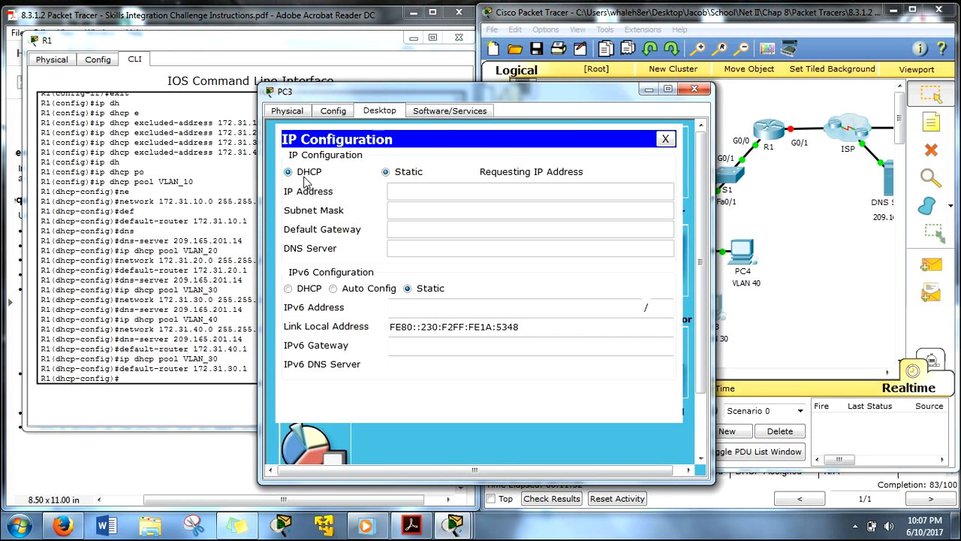
{"action": "left_click", "coordinate": [695, 90]}
Switch PC4's IPv4 configuration to DHCP and close its window
{"action": "left_click", "coordinate": [742, 254]}
{"action": "left_click", "coordinate": [380, 111]}
{"action": "left_click", "coordinate": [331, 146]}
{"action": "left_click", "coordinate": [303, 172]}
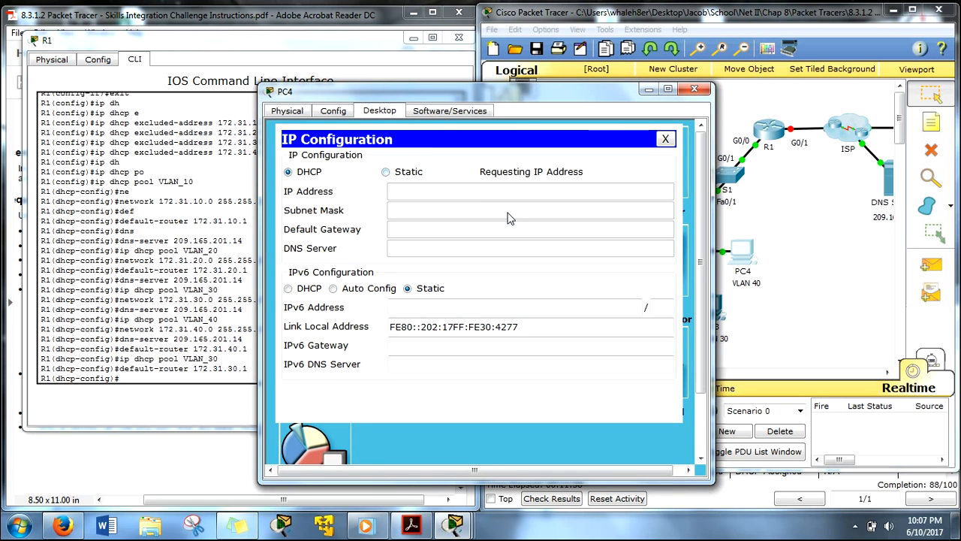
{"action": "left_click", "coordinate": [693, 89]}
Check the DHCP client requirement for R1 in the instructions and its G0/1 link to the ISP in the topology
{"action": "left_click_drag", "start_coordinate": [282, 45], "coordinate": [764, 81]}
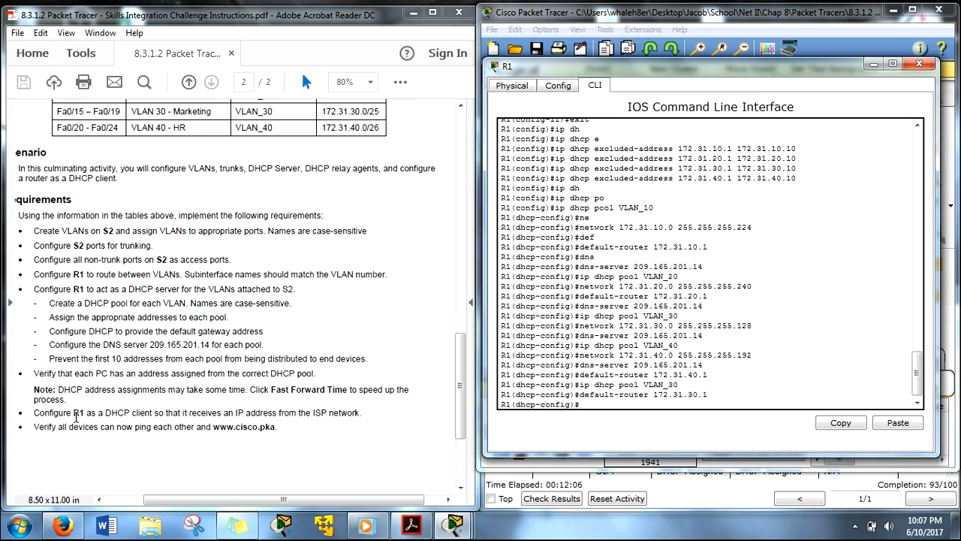
{"action": "left_click_drag", "start_coordinate": [765, 71], "coordinate": [311, 80]}
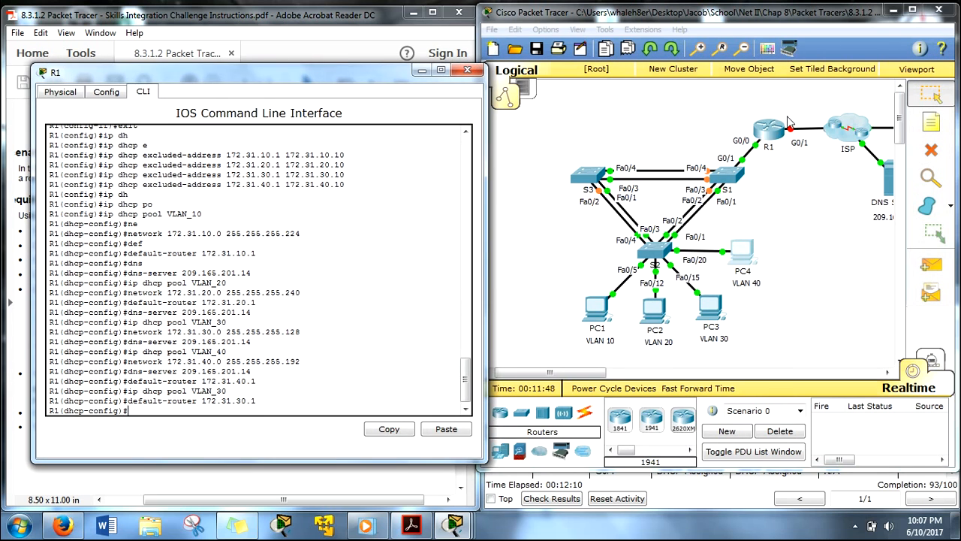
{"action": "mouse_move", "coordinate": [720, 132]}
{"action": "left_mouse_down"}
{"action": "mouse_move", "coordinate": [763, 154]}
{"action": "mouse_move", "coordinate": [728, 135]}
{"action": "left_mouse_up"}
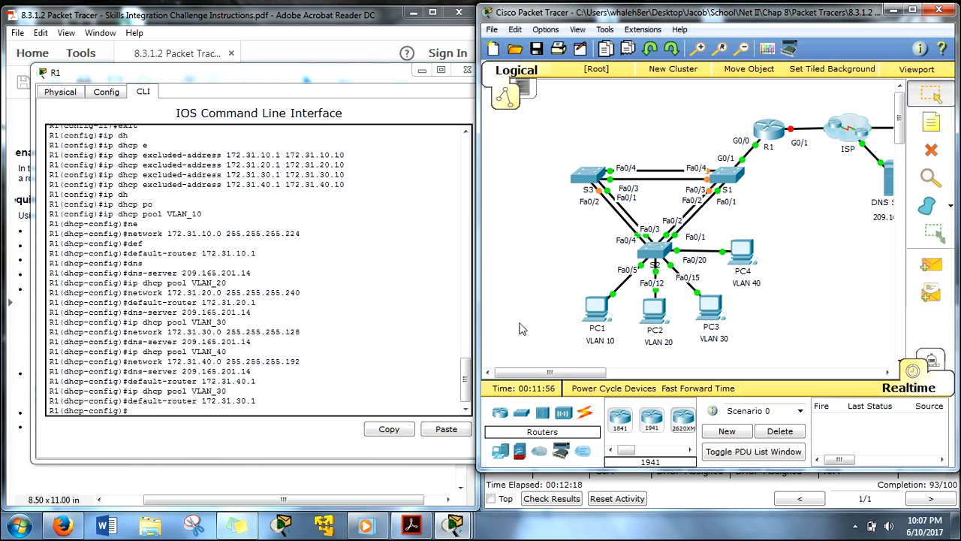
{"action": "left_click_drag", "start_coordinate": [782, 91], "coordinate": [800, 113]}
{"action": "left_click_drag", "start_coordinate": [821, 100], "coordinate": [880, 161]}
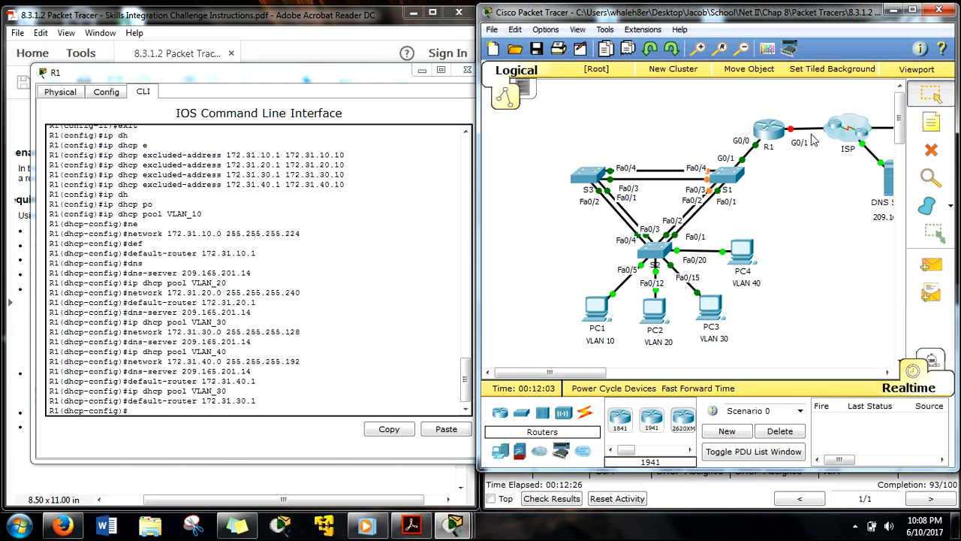
Enable R1's interface g0/1 with the no shutdown command
{"action": "left_click", "coordinate": [179, 406]}
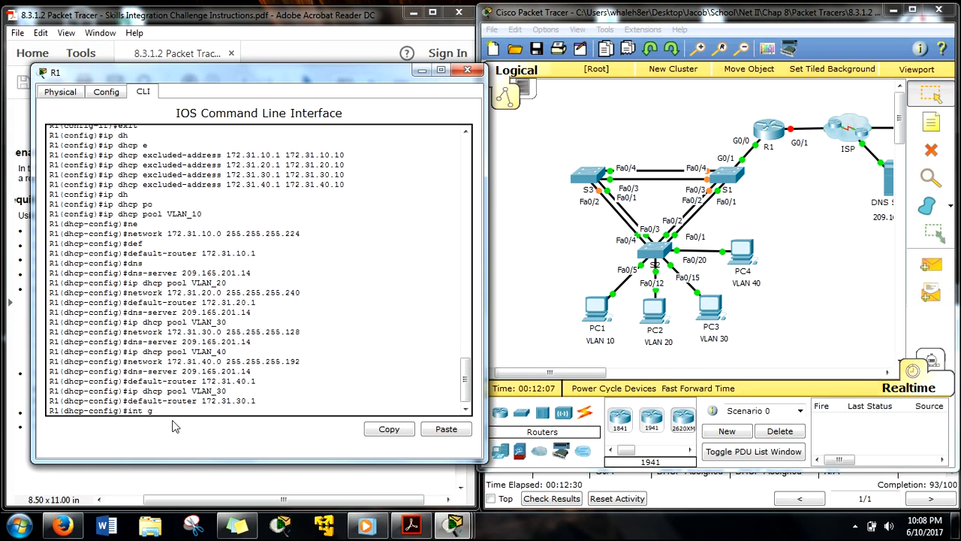
{"action": "type", "text": "int g0/1"}
{"action": "key", "text": "Return"}
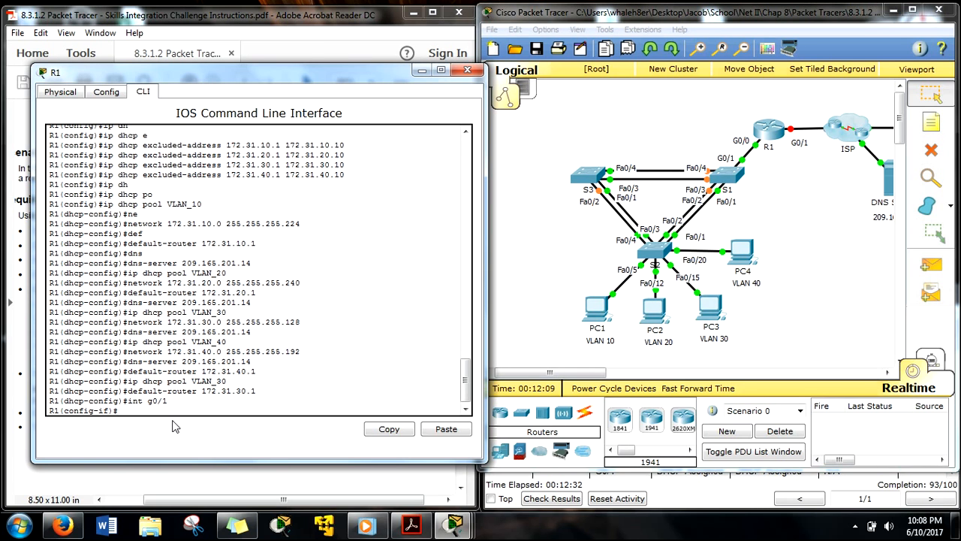
{"action": "type", "text": "no shut"}
{"action": "key", "text": "Return"}
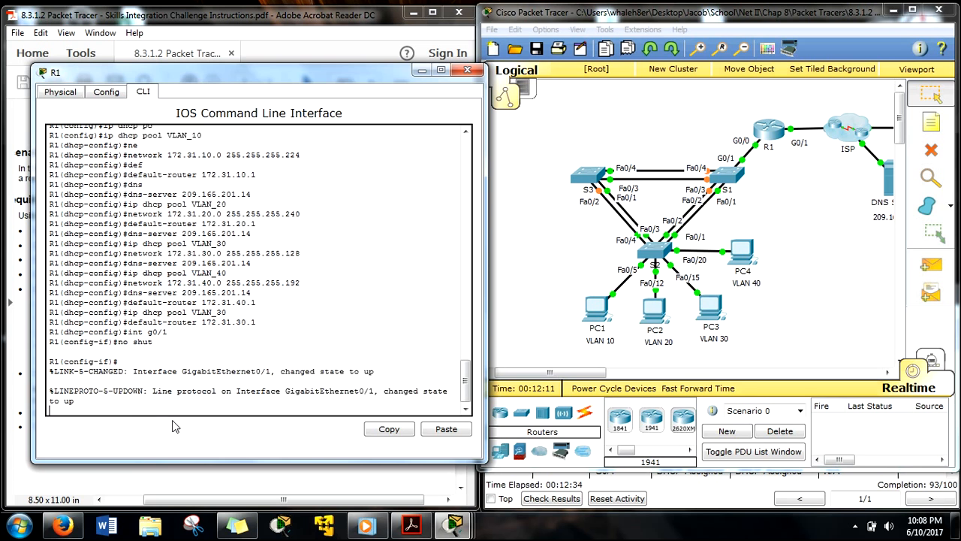
{"action": "key", "text": "Return"}
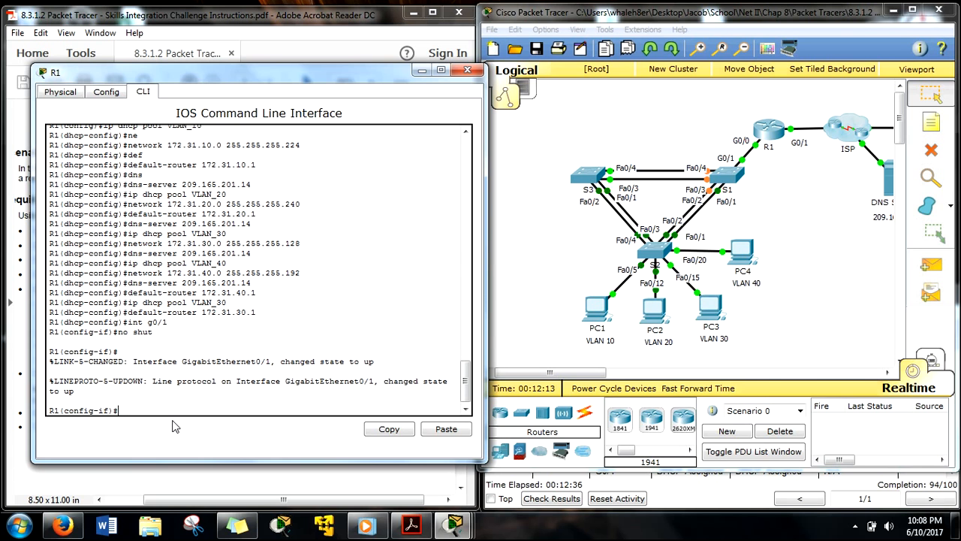
Configure R1's interface g0/1 to obtain its IP address through DHCP and close R1's window
{"action": "left_click_drag", "start_coordinate": [250, 80], "coordinate": [615, 73]}
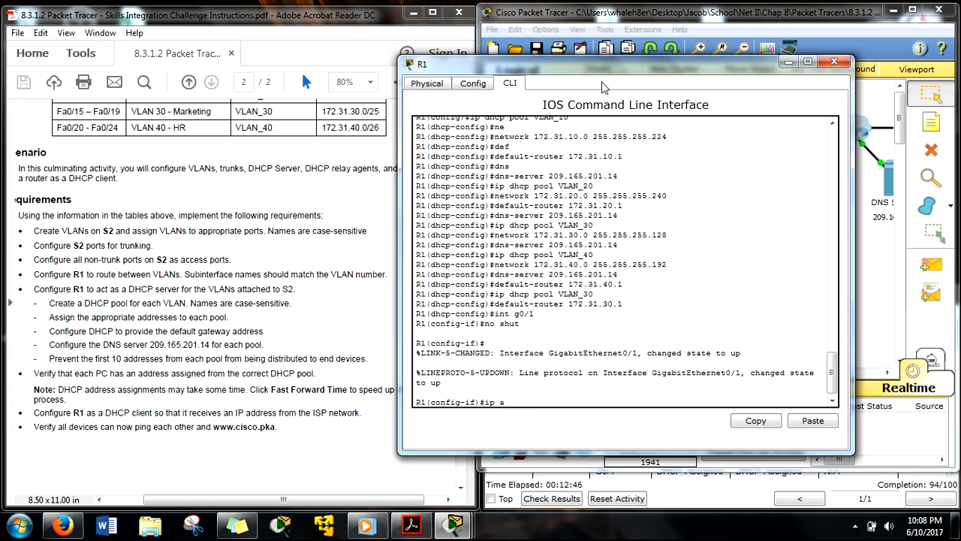
{"action": "type", "text": "d"}
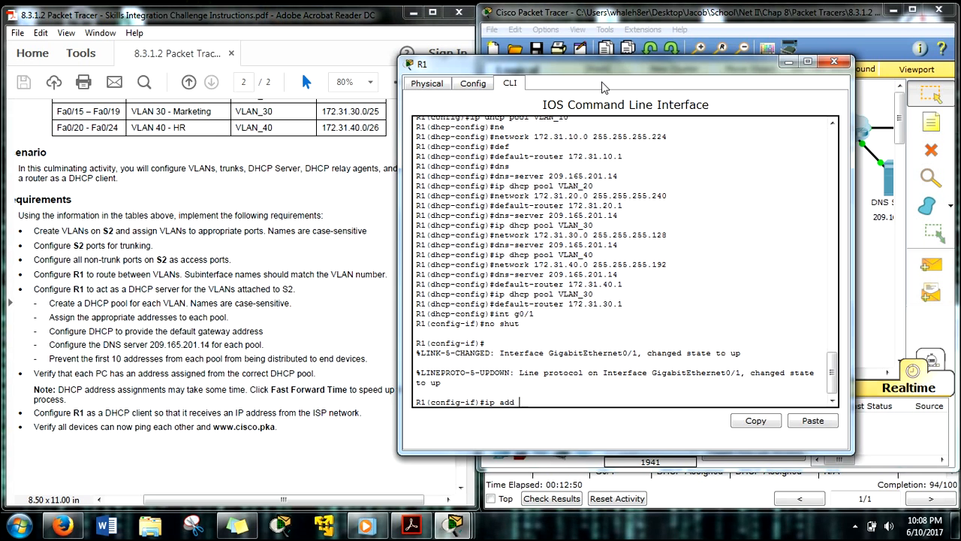
{"action": "type", "text": " dhcp"}
{"action": "key", "text": "Return"}
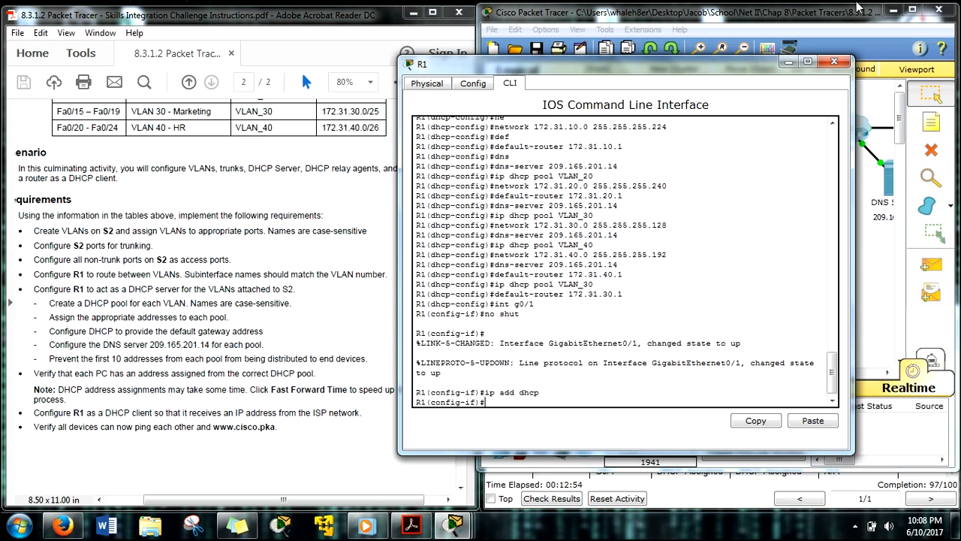
{"action": "left_click", "coordinate": [834, 61]}
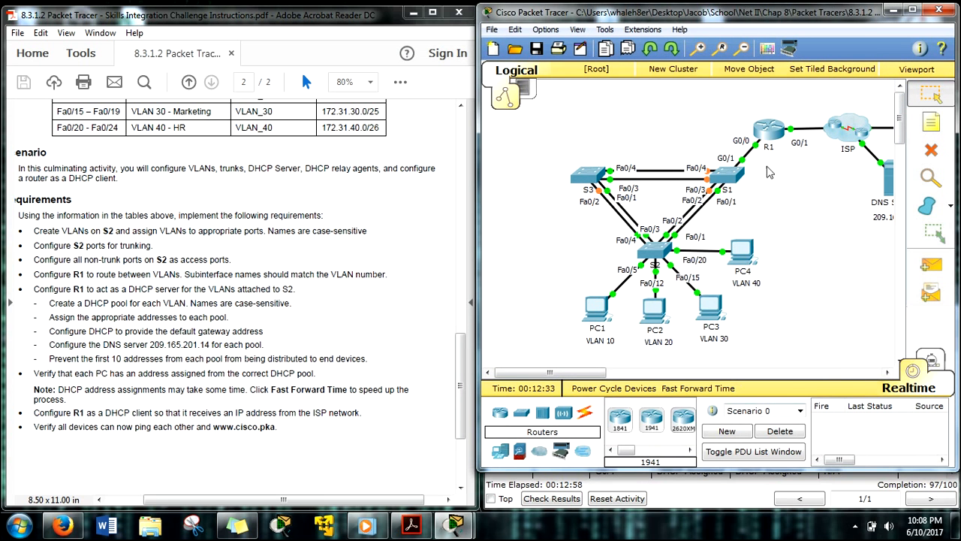
Fast forward the simulation time repeatedly to speed up the DHCP address assignment
{"action": "left_click", "coordinate": [725, 392]}
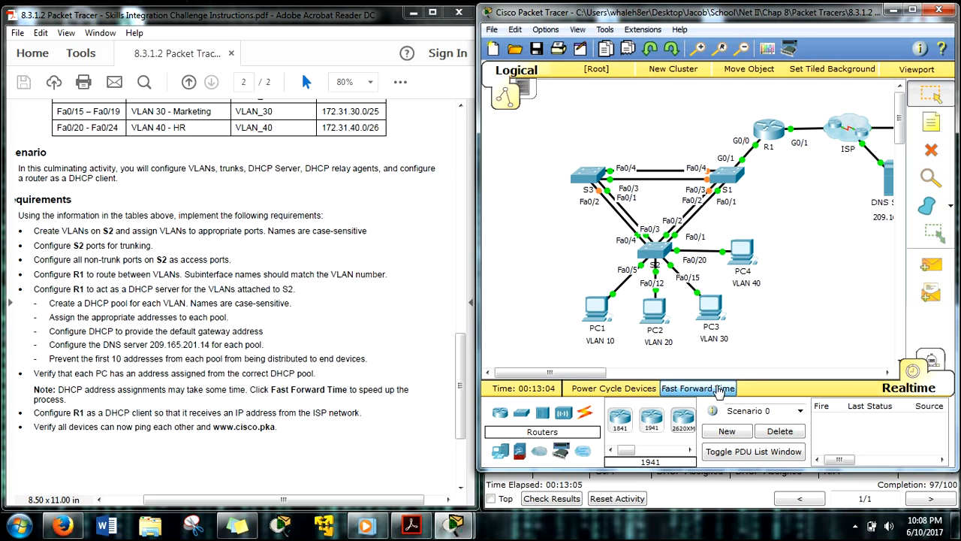
{"action": "left_click", "coordinate": [718, 392]}
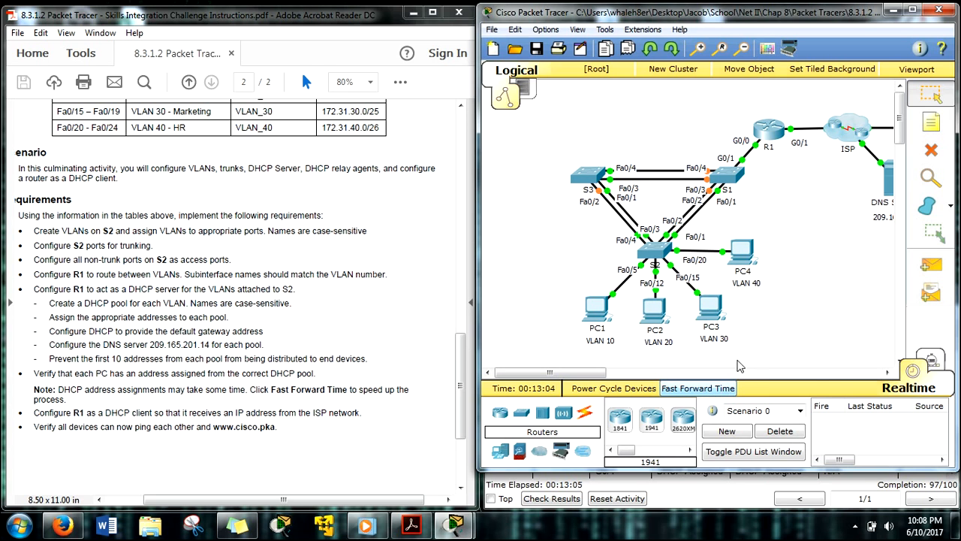
{"action": "left_click", "coordinate": [726, 394]}
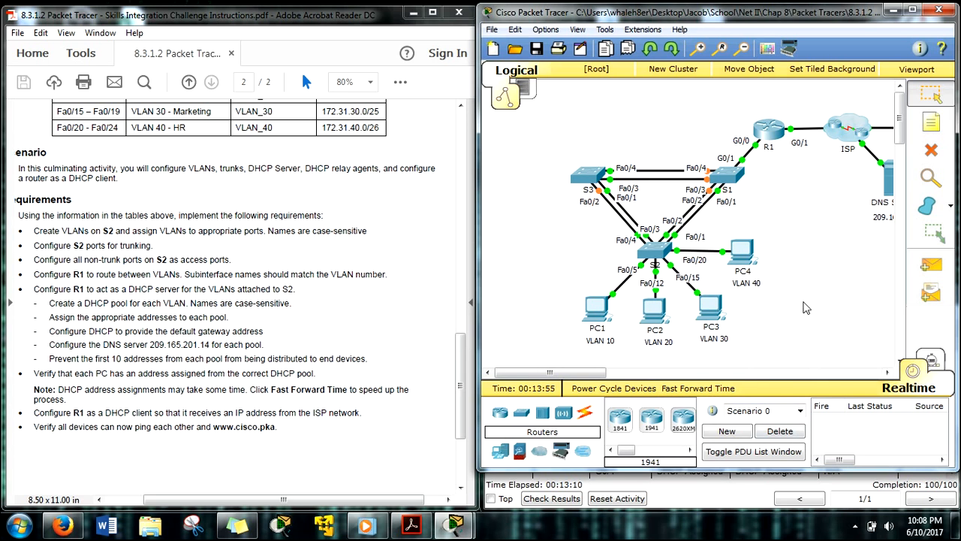